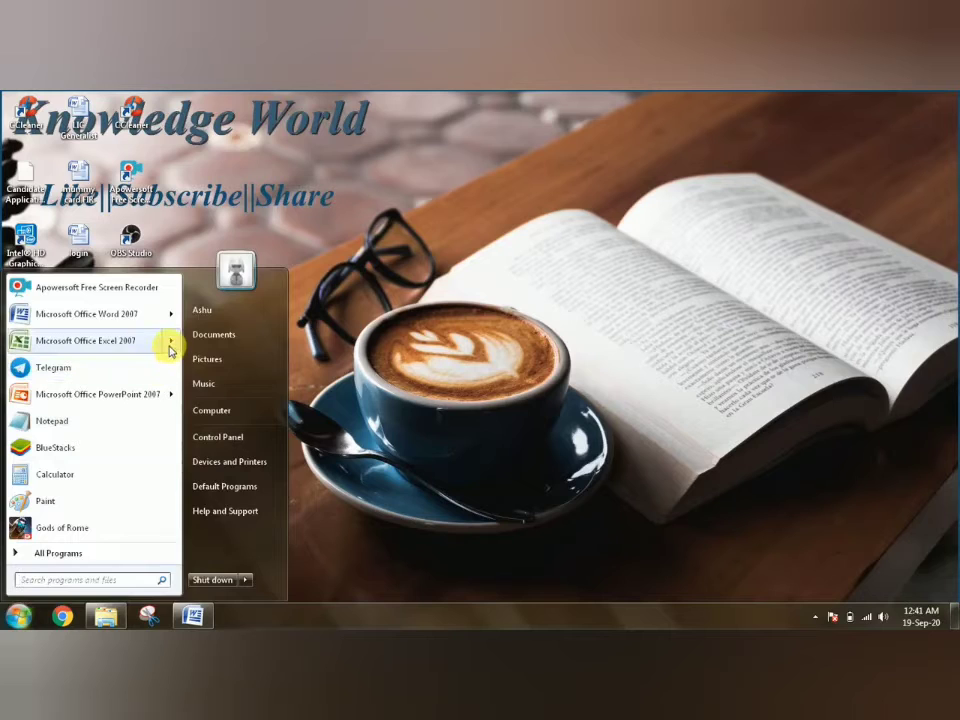
- Open the recent workbook Pivot Table in Microsoft Excel 2007
{"action": "mouse_move", "coordinate": [169, 343]}
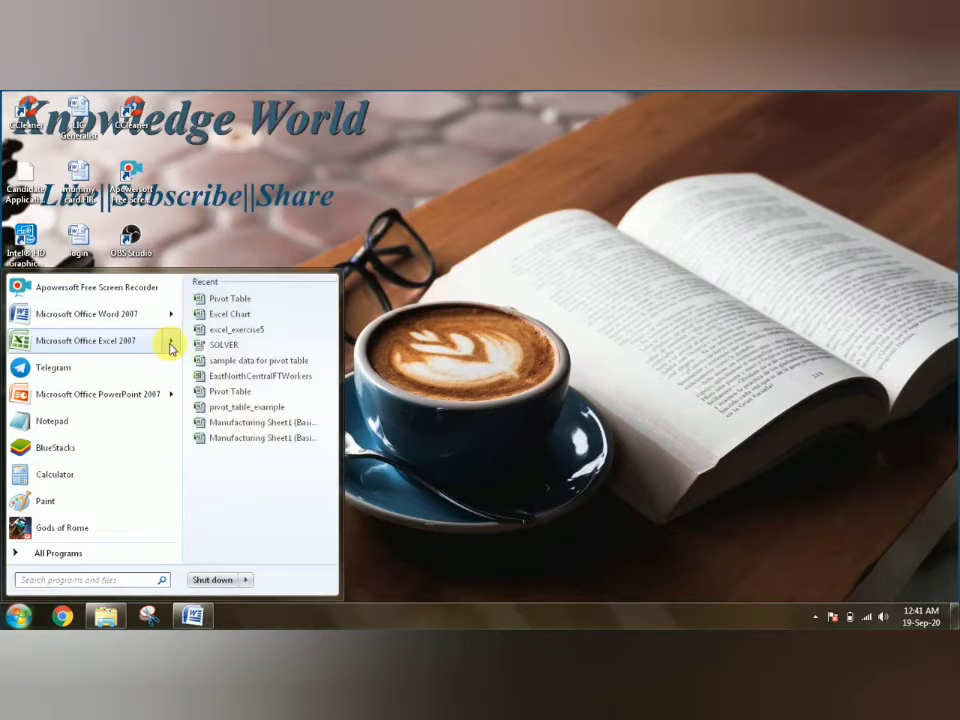
{"action": "left_click", "coordinate": [242, 299]}
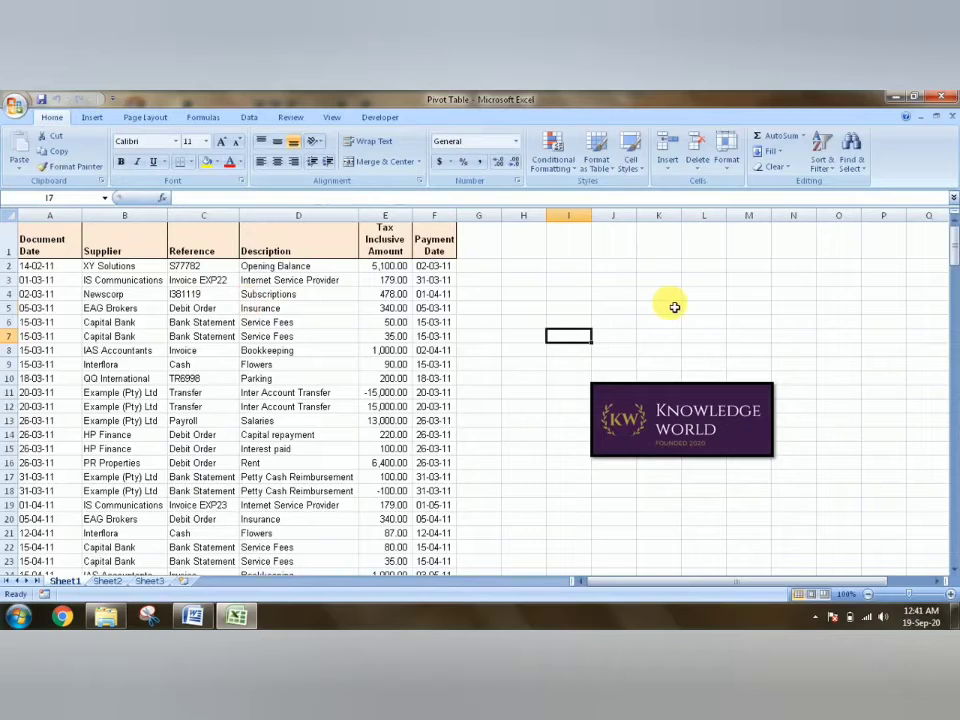
{"action": "left_click", "coordinate": [675, 307]}
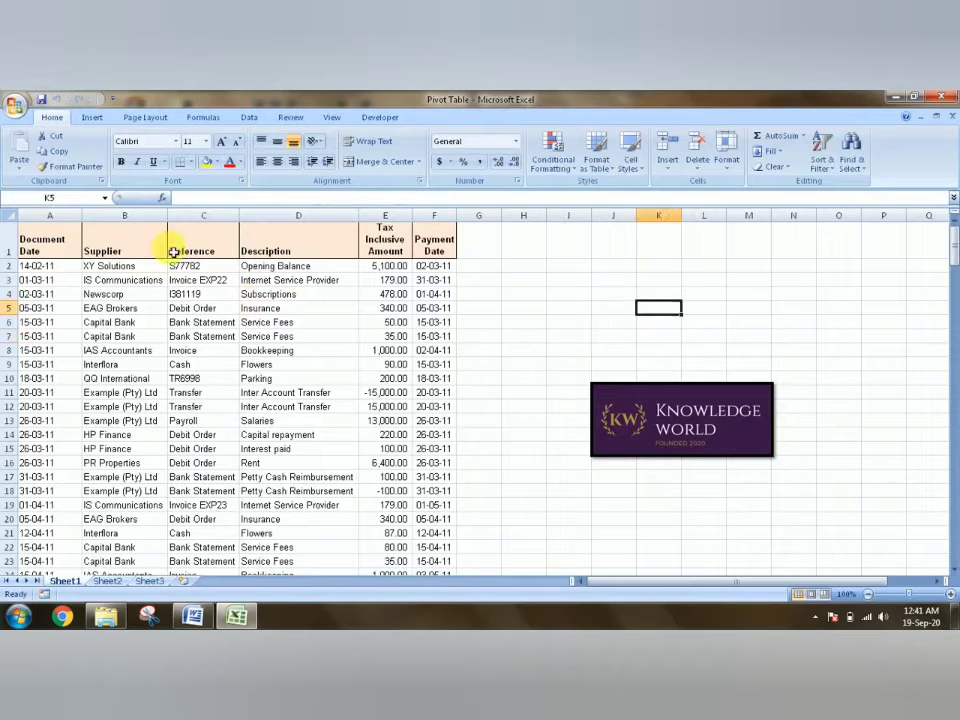
- Review the column headings in row 1, from Document Date across to Payment Date
{"action": "left_click", "coordinate": [60, 250]}
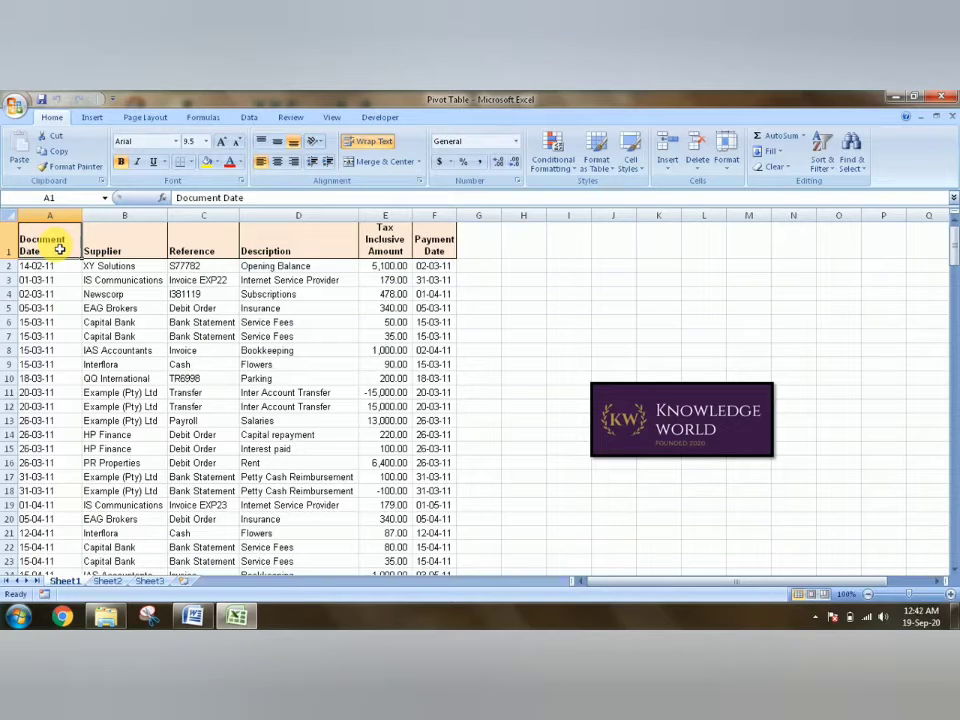
{"action": "key", "text": "Right"}
{"action": "key", "text": "Right"}
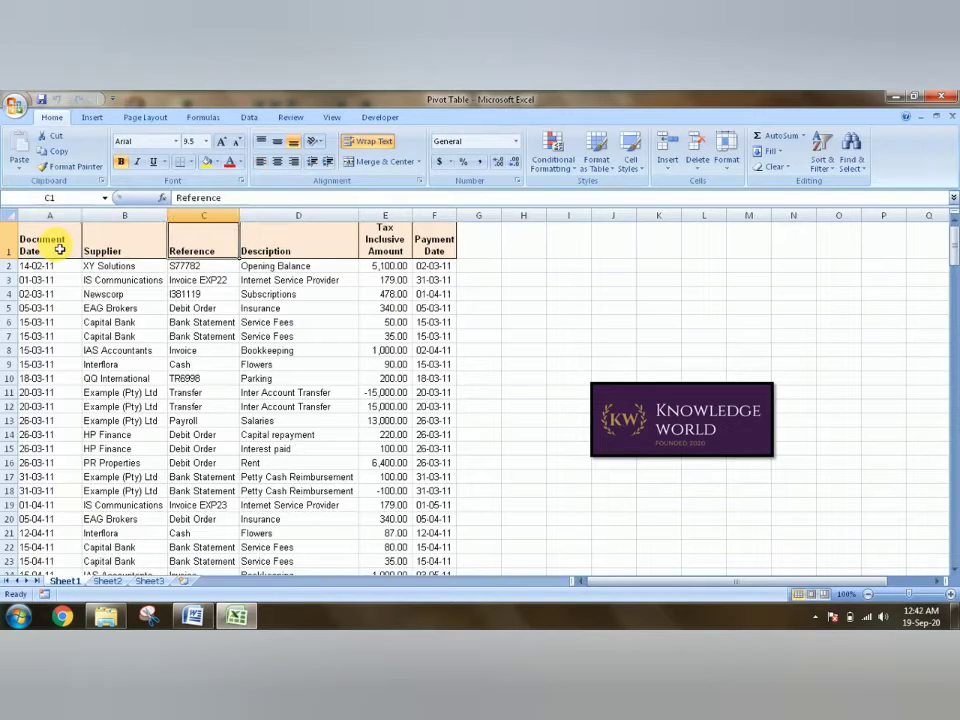
{"action": "key", "text": "Right"}
{"action": "key", "text": "Right"}
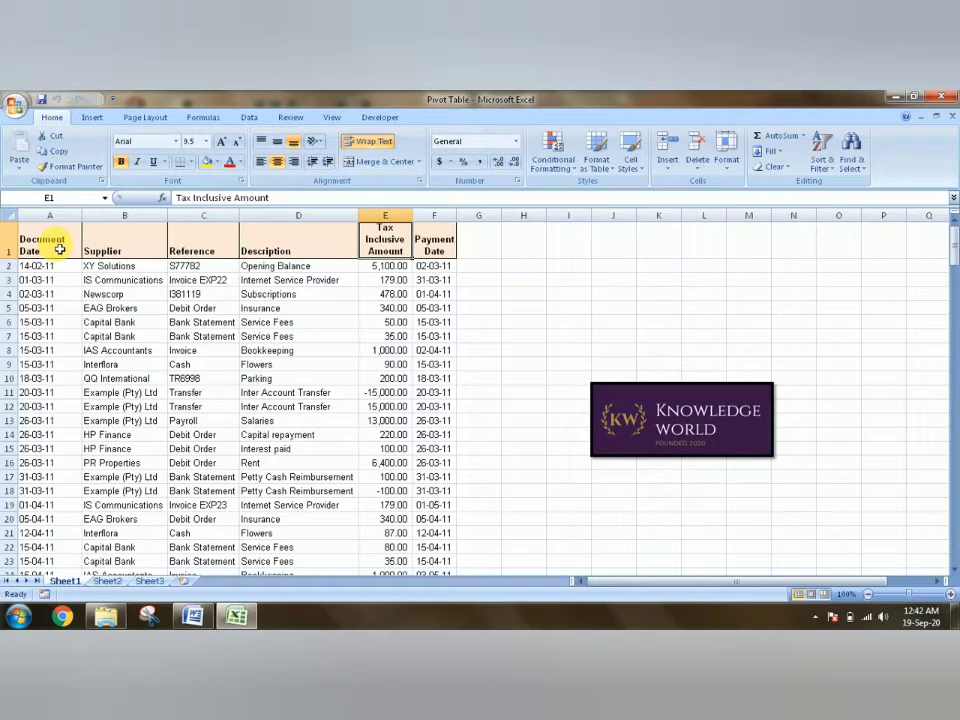
{"action": "key", "text": "Right"}
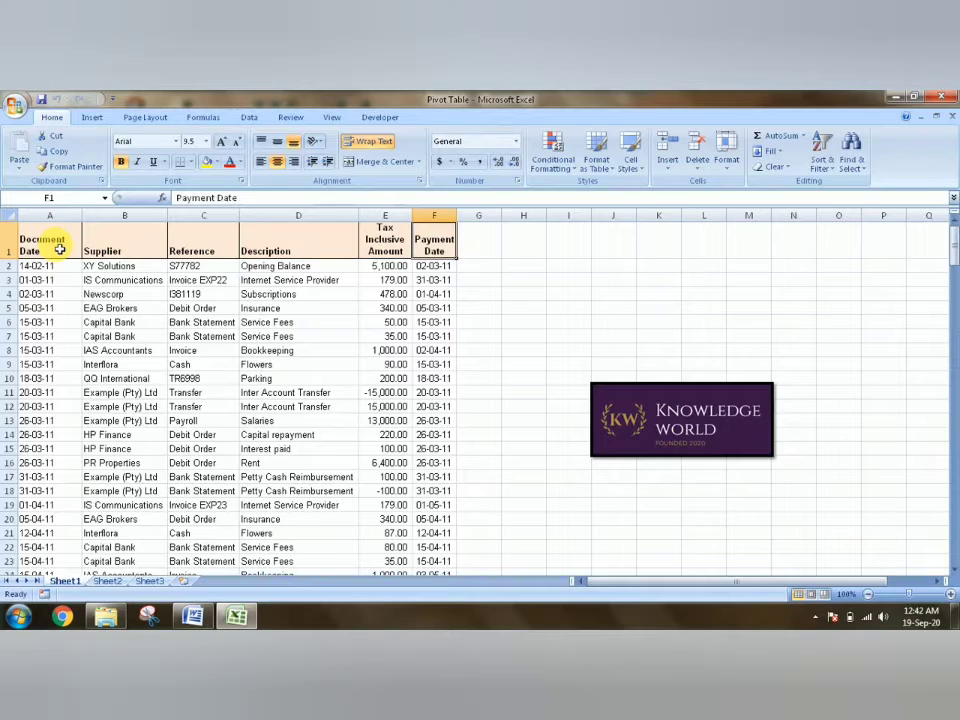
{"action": "key", "text": "Left"}
{"action": "key", "text": "Left"}
{"action": "key", "text": "Left"}
{"action": "key", "text": "Left"}
{"action": "key", "text": "Left"}
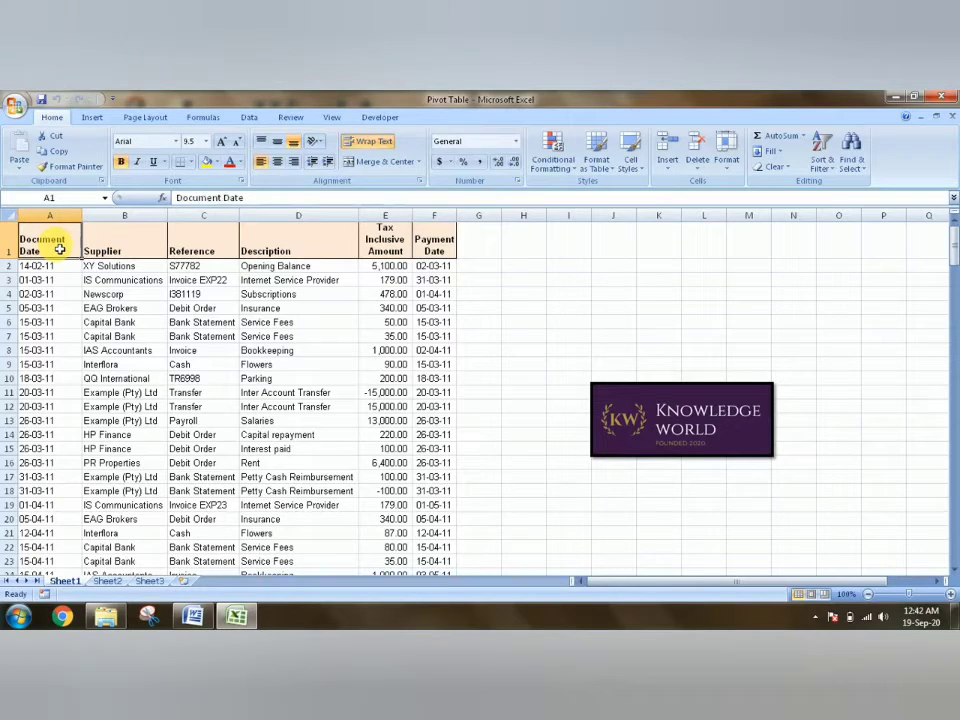
- Look through the first record's values and the rows of supplier transactions below it
{"action": "key", "text": "Down"}
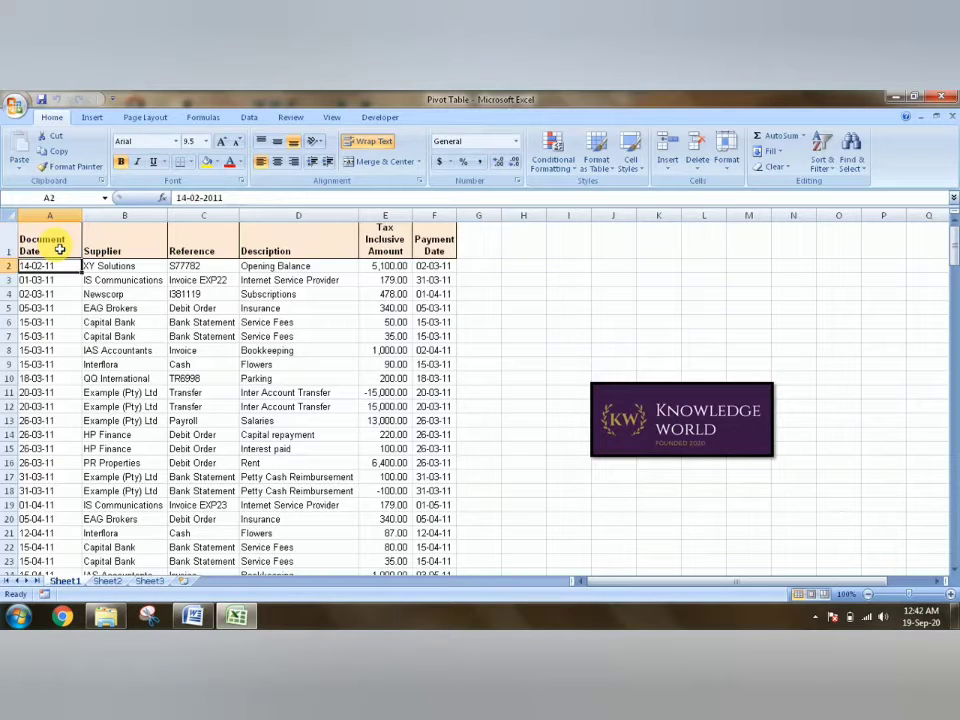
{"action": "key", "text": "Right"}
{"action": "key", "text": "Right"}
{"action": "key", "text": "Right"}
{"action": "key", "text": "Right"}
{"action": "key", "text": "Right"}
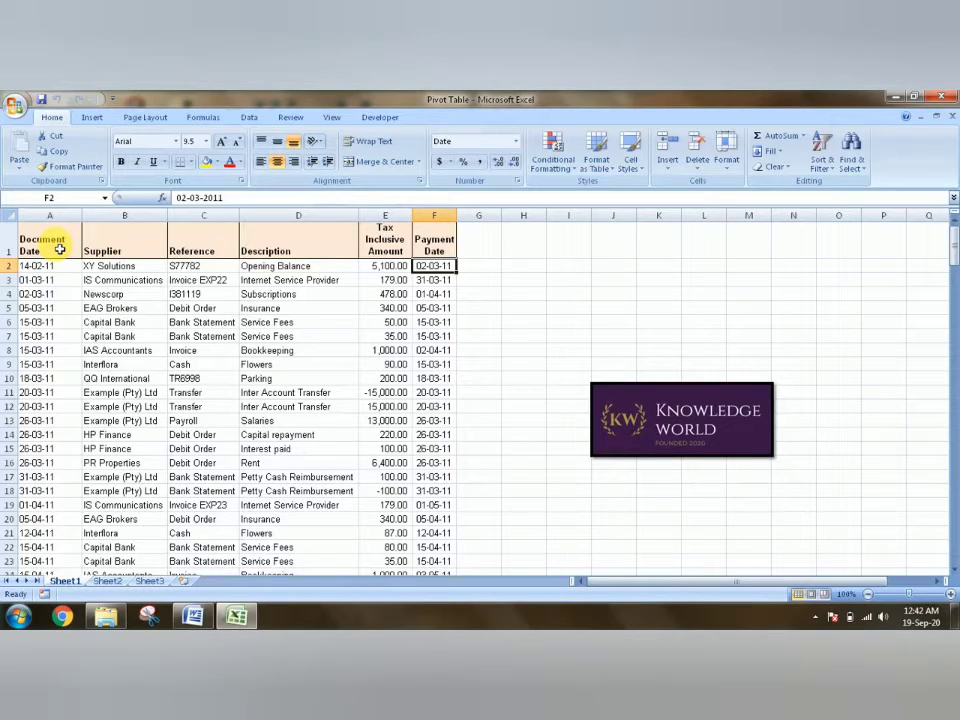
{"action": "key", "text": "Left"}
{"action": "key", "text": "Left"}
{"action": "key", "text": "Left"}
{"action": "key", "text": "Left"}
{"action": "key", "text": "Left"}
{"action": "key", "text": "Down"}
{"action": "key", "text": "Down"}
{"action": "key", "text": "Down"}
{"action": "key", "text": "Down"}
{"action": "key", "text": "Down"}
{"action": "key", "text": "Down"}
{"action": "key", "text": "Down"}
{"action": "key", "text": "Down"}
{"action": "key", "text": "Down"}
{"action": "key", "text": "Down"}
{"action": "key", "text": "Down"}
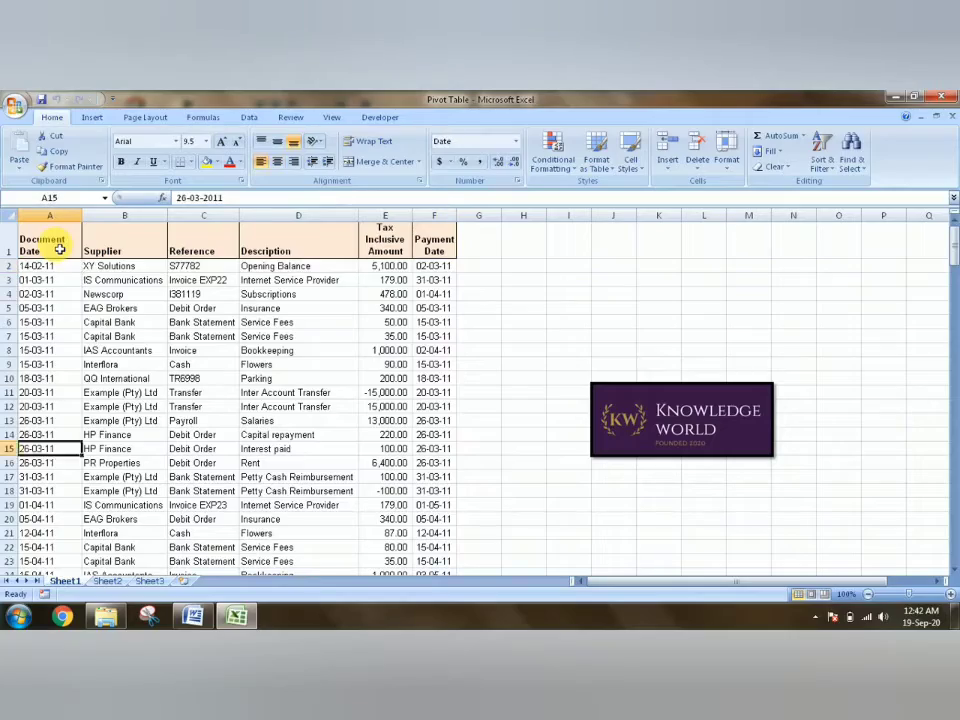
{"action": "key", "text": "Down"}
{"action": "key", "text": "Down"}
{"action": "key", "text": "Down"}
{"action": "key", "text": "Down"}
{"action": "key", "text": "Down"}
{"action": "key", "text": "Down"}
{"action": "key", "text": "Down"}
{"action": "key", "text": "Down"}
{"action": "key", "text": "Down"}
{"action": "key", "text": "Down"}
{"action": "key", "text": "Down"}
{"action": "key", "text": "Down"}
{"action": "key", "text": "Down"}
{"action": "key", "text": "Down"}
{"action": "key", "text": "Down"}
{"action": "key", "text": "Down"}
{"action": "key", "text": "Down"}
{"action": "key", "text": "Down"}
{"action": "key", "text": "Down"}
{"action": "key", "text": "Down"}
{"action": "key", "text": "Down"}
{"action": "key", "text": "Down"}
{"action": "key", "text": "Down"}
{"action": "key", "text": "Down"}
{"action": "key", "text": "Down"}
{"action": "key", "text": "Down"}
{"action": "key", "text": "Down"}
{"action": "key", "text": "Down"}
{"action": "key", "text": "Down"}
{"action": "key", "text": "Down"}
{"action": "key", "text": "Down"}
{"action": "key", "text": "Down"}
{"action": "key", "text": "Down"}
{"action": "key", "text": "Down"}
{"action": "key", "text": "Down"}
{"action": "key", "text": "Down"}
{"action": "key", "text": "Down"}
{"action": "key", "text": "Down"}
{"action": "key", "text": "Down"}
{"action": "key", "text": "Down"}
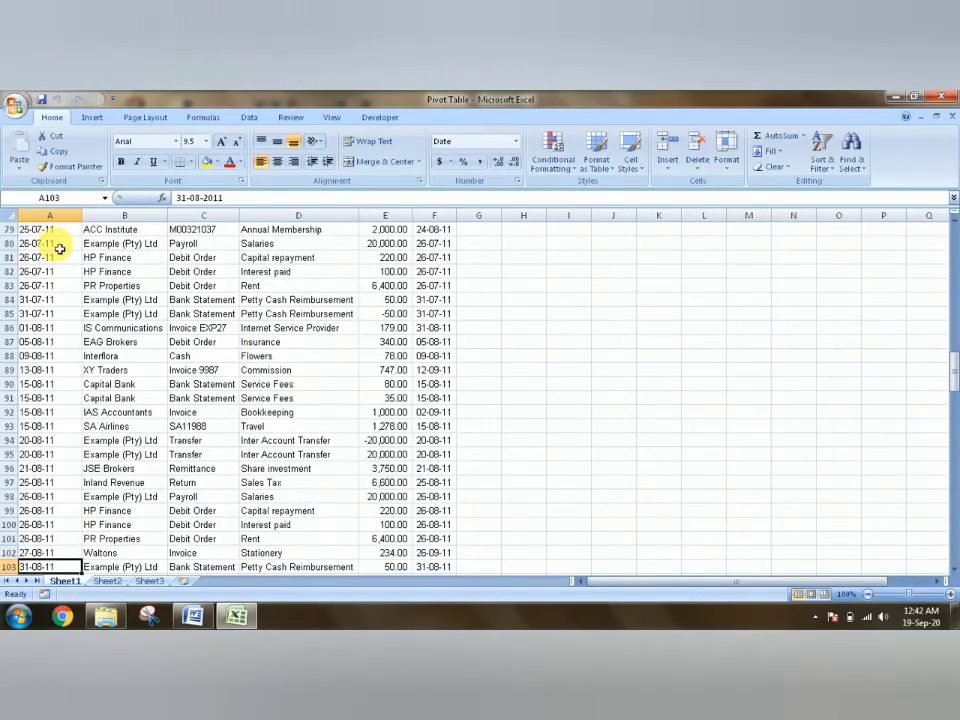
- Select the whole data table A1:F209 on Sheet1, headings included, and start a PivotTable from it
{"action": "key", "text": "ctrl+Home"}
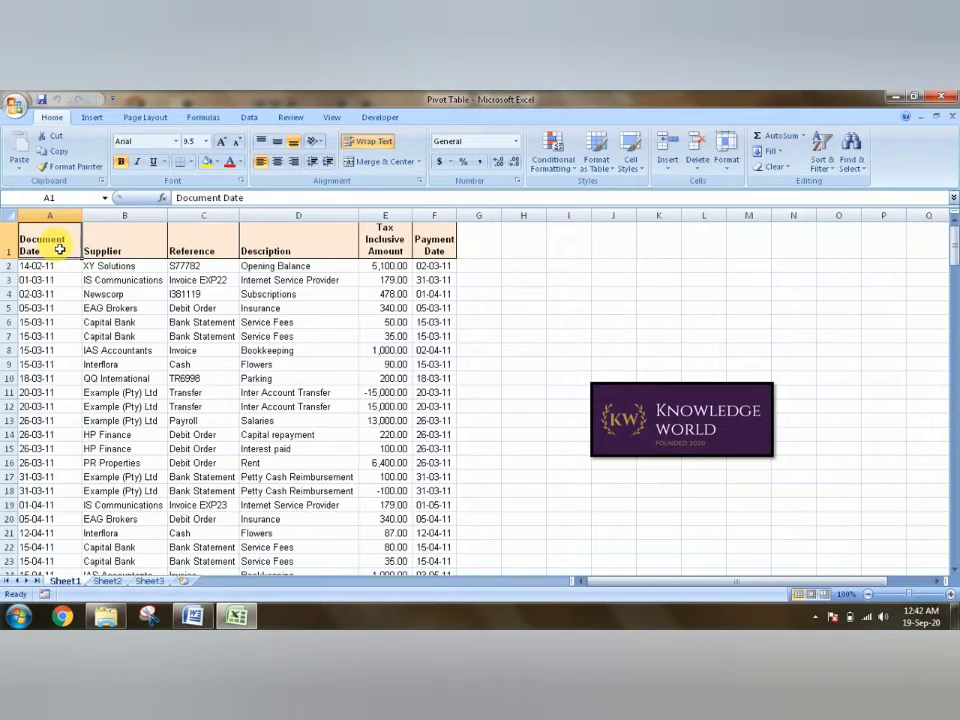
{"action": "key", "text": "ctrl+shift+Down"}
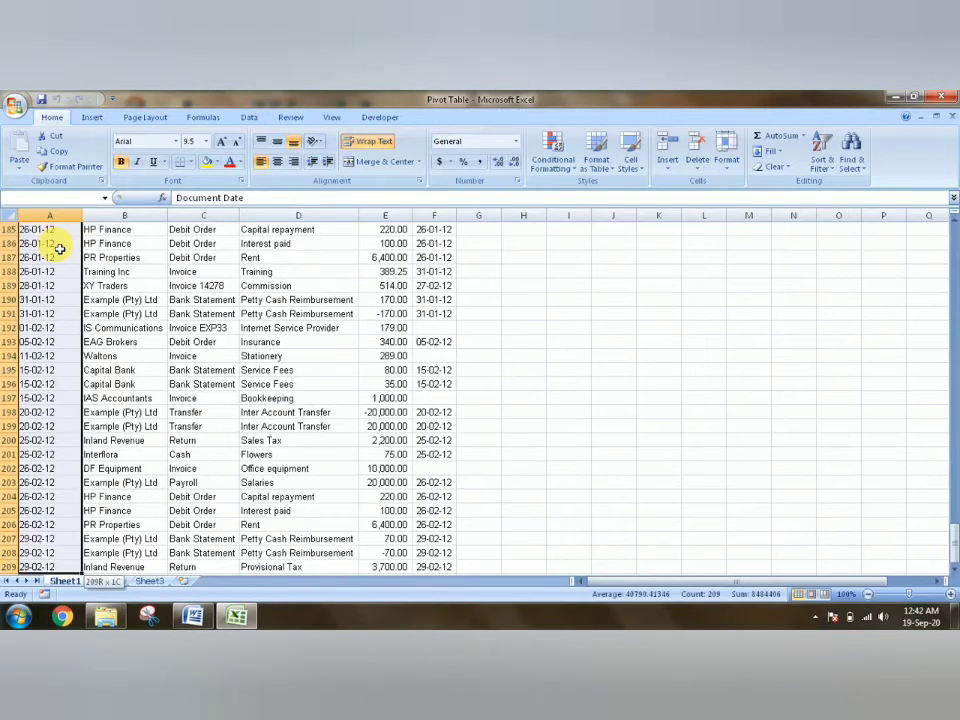
{"action": "key", "text": "shift+Right"}
{"action": "key", "text": "shift+Right"}
{"action": "key", "text": "shift+Right"}
{"action": "key", "text": "shift+Right"}
{"action": "key", "text": "shift+Right"}
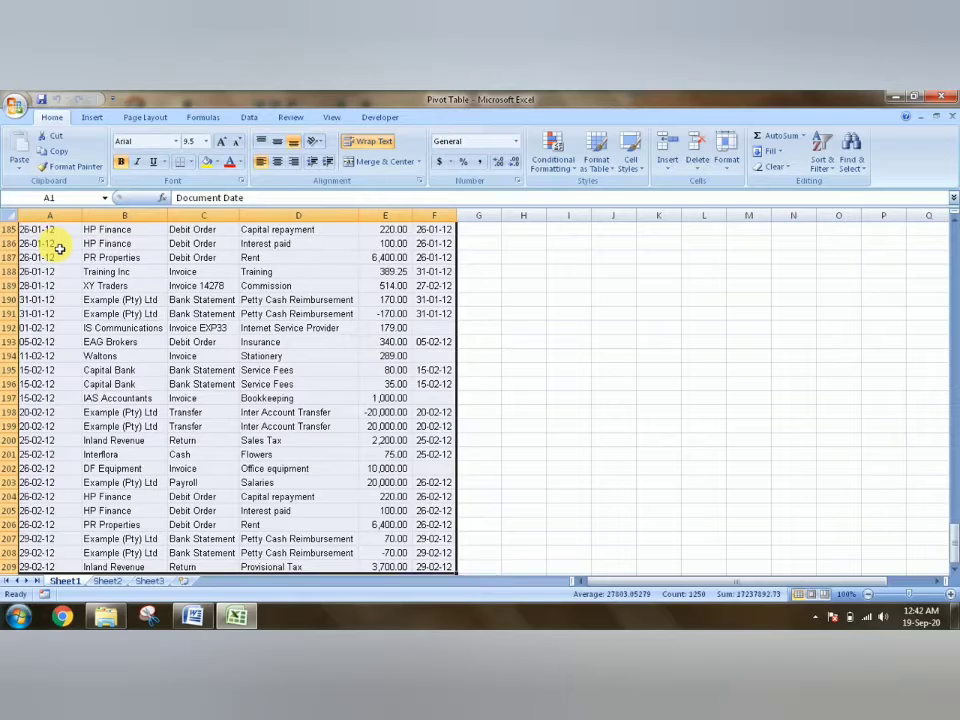
{"action": "left_click", "coordinate": [952, 284]}
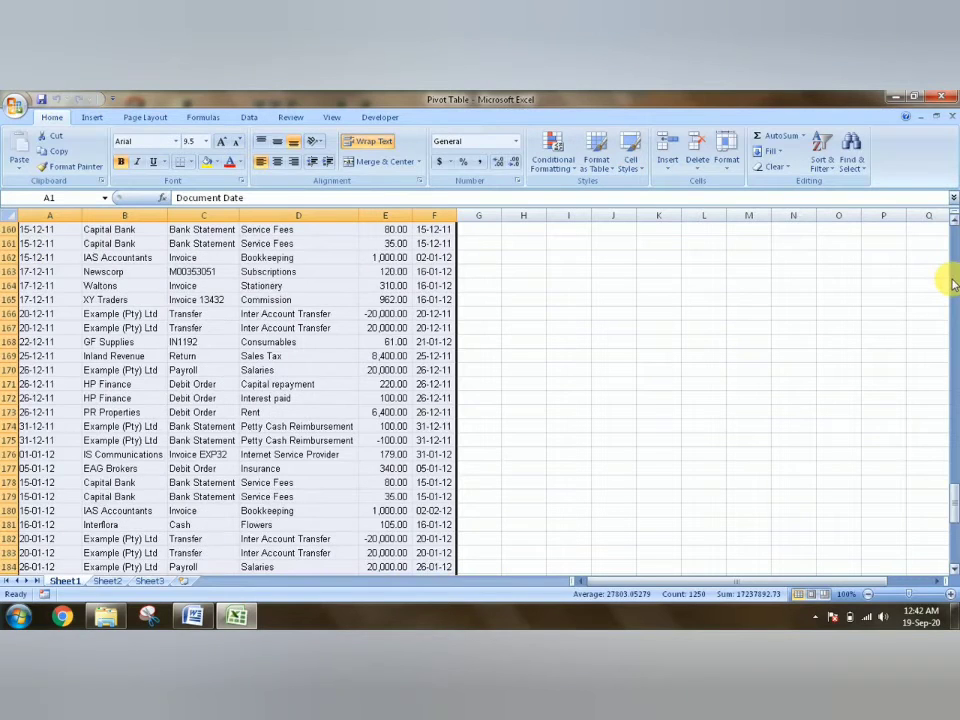
{"action": "left_click", "coordinate": [952, 284]}
{"action": "left_click_drag", "start_coordinate": [949, 454], "coordinate": [949, 236]}
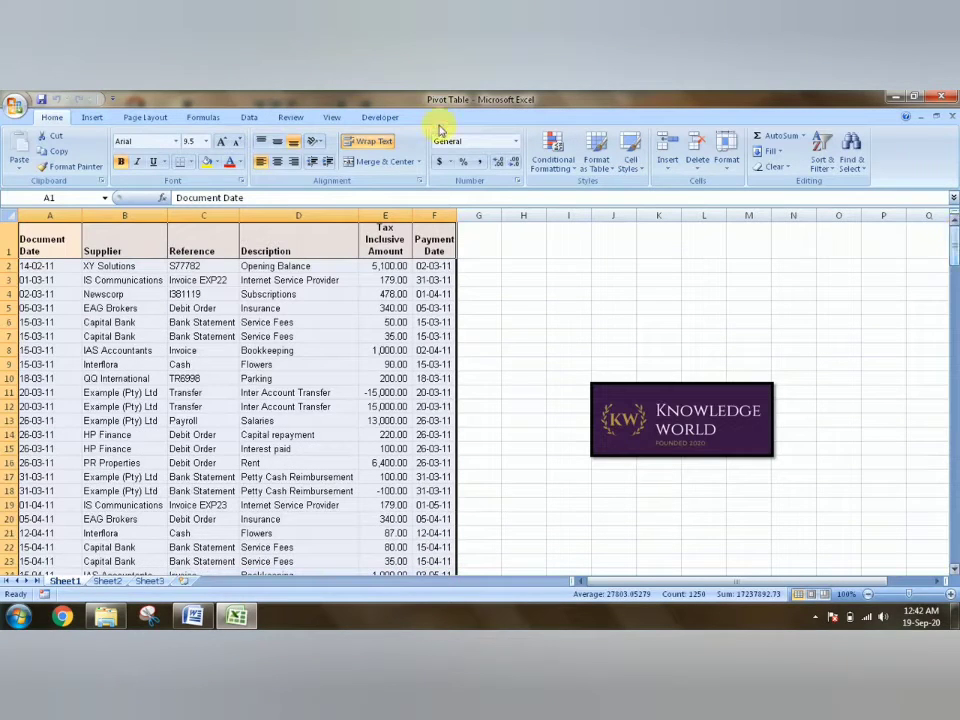
{"action": "left_click", "coordinate": [91, 118]}
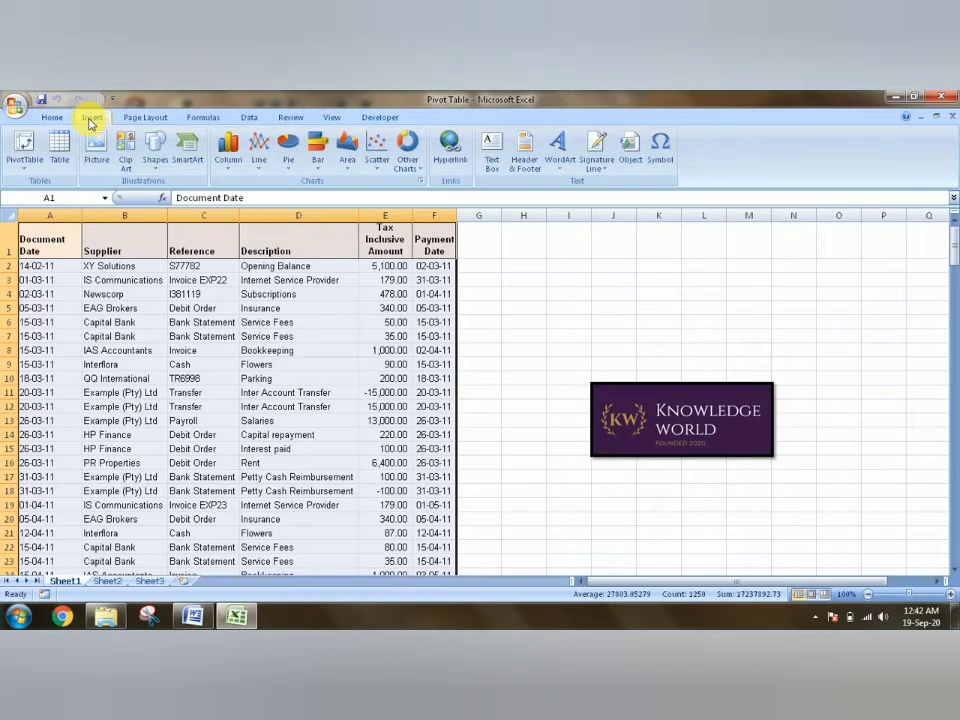
{"action": "left_click", "coordinate": [25, 145]}
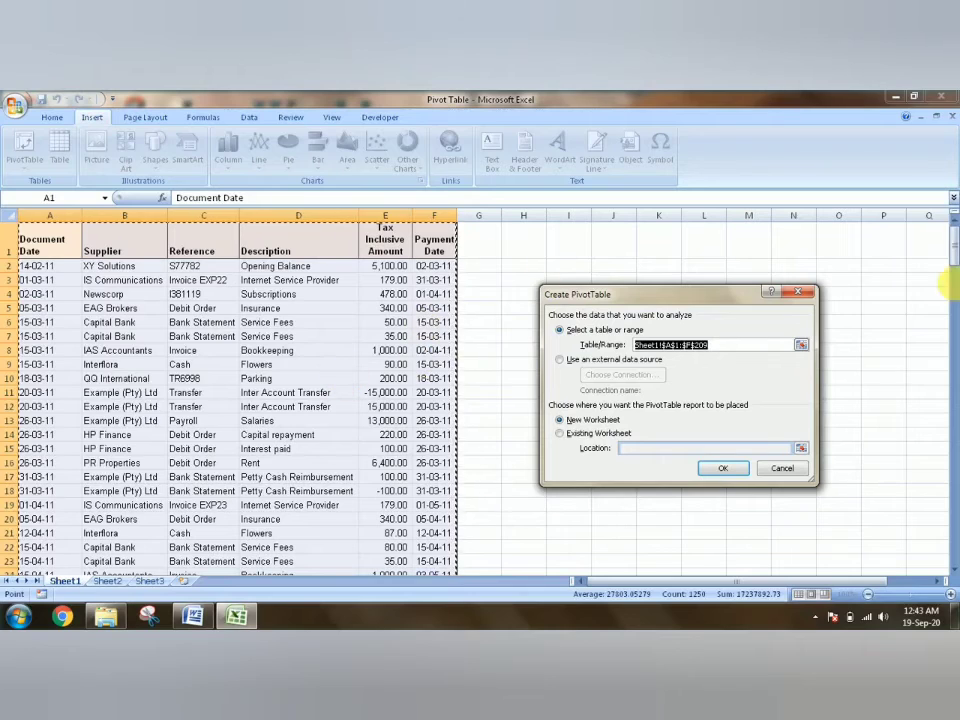
{"action": "left_click", "coordinate": [560, 433]}
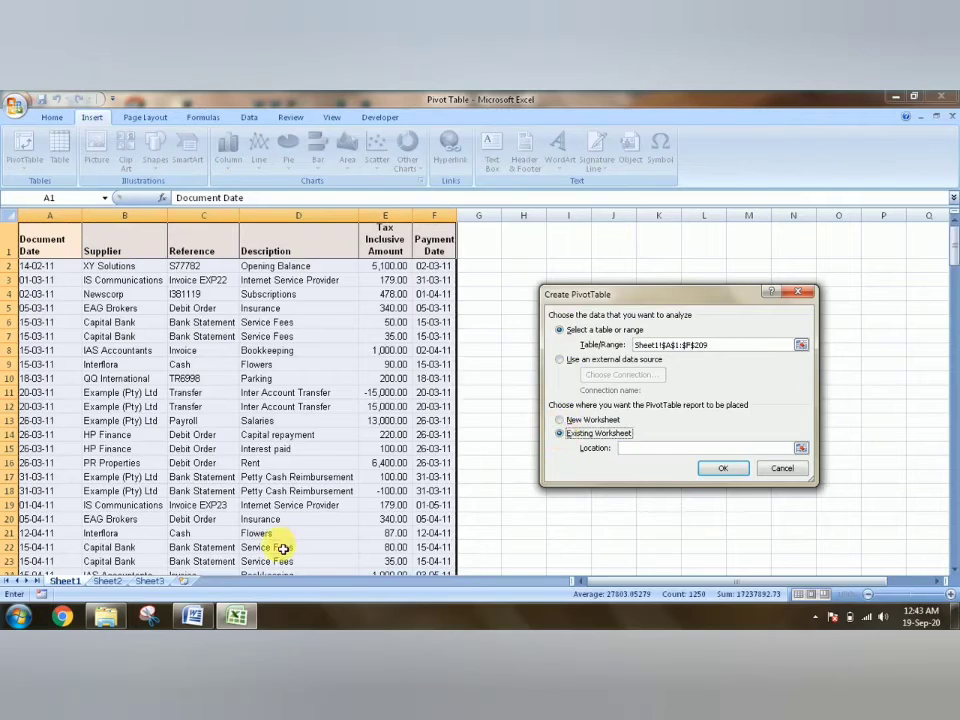
{"action": "left_click", "coordinate": [802, 449]}
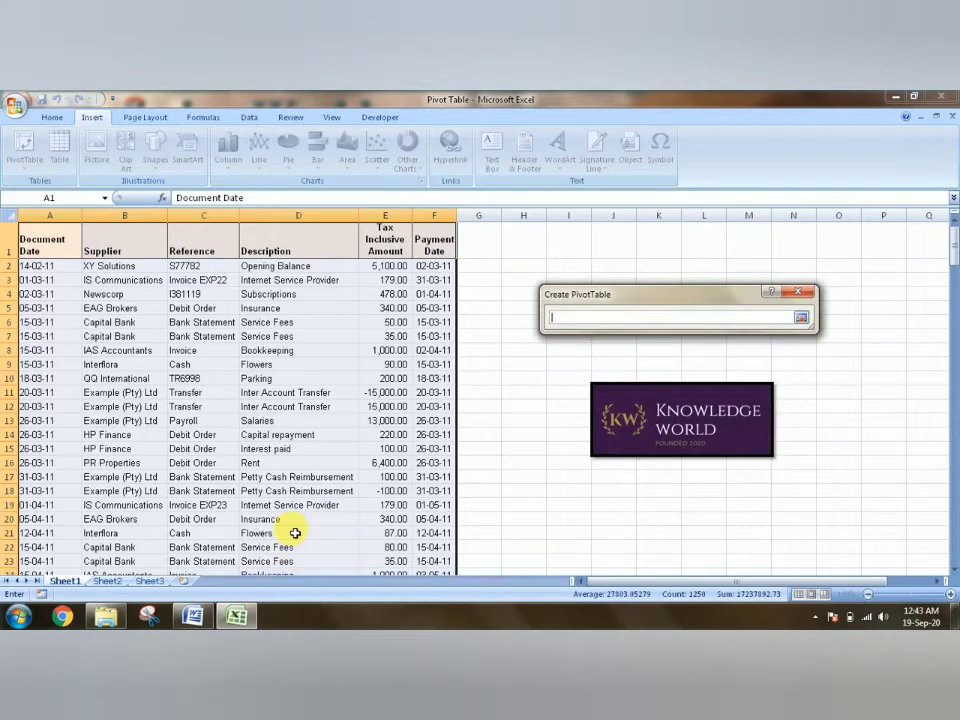
{"action": "left_click", "coordinate": [104, 581]}
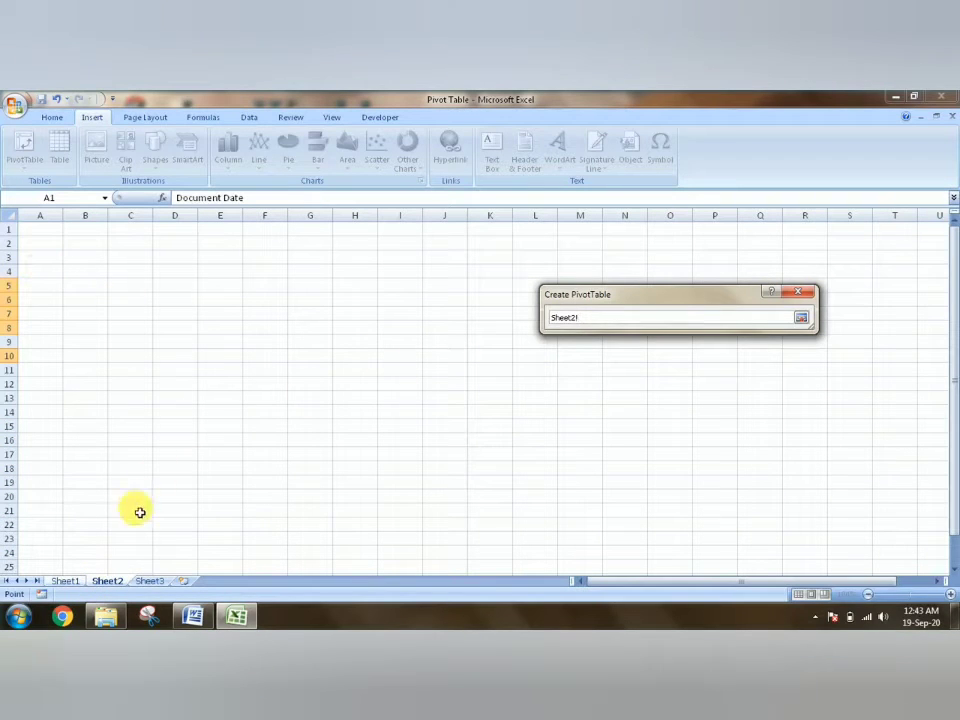
{"action": "left_click", "coordinate": [68, 580]}
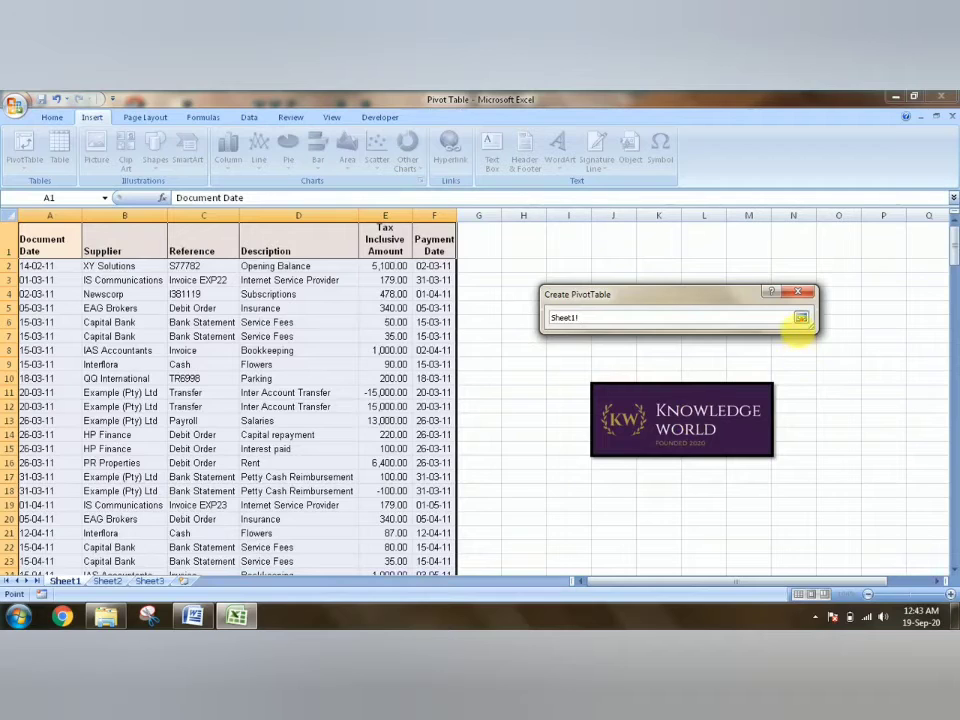
{"action": "left_click", "coordinate": [801, 318]}
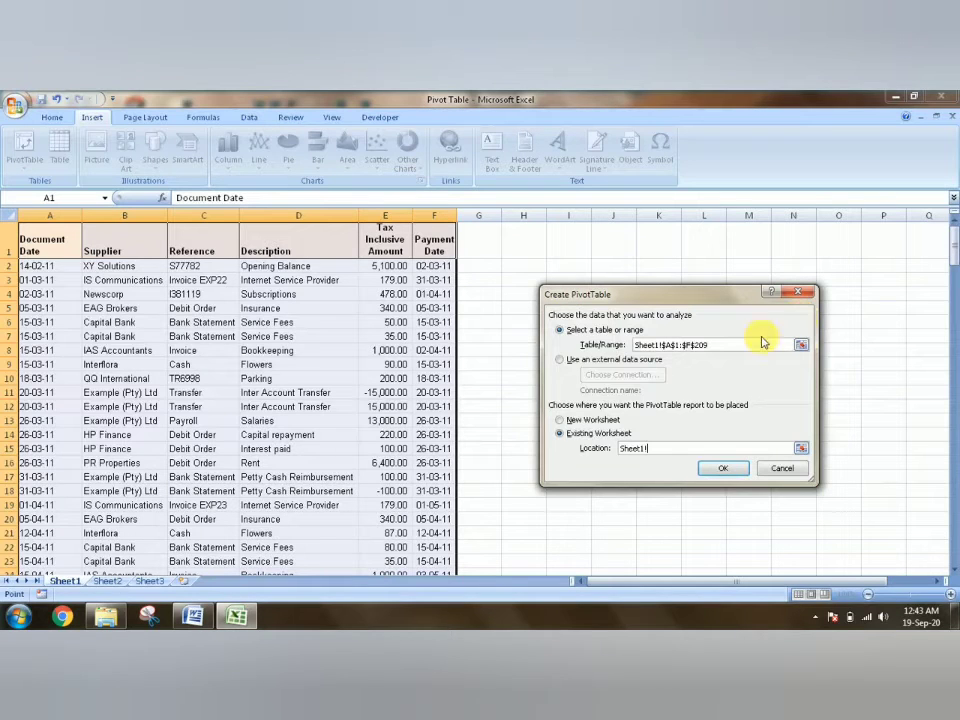
- Create the PivotTable on a new worksheet
{"action": "left_click", "coordinate": [562, 421]}
{"action": "left_click", "coordinate": [727, 471]}
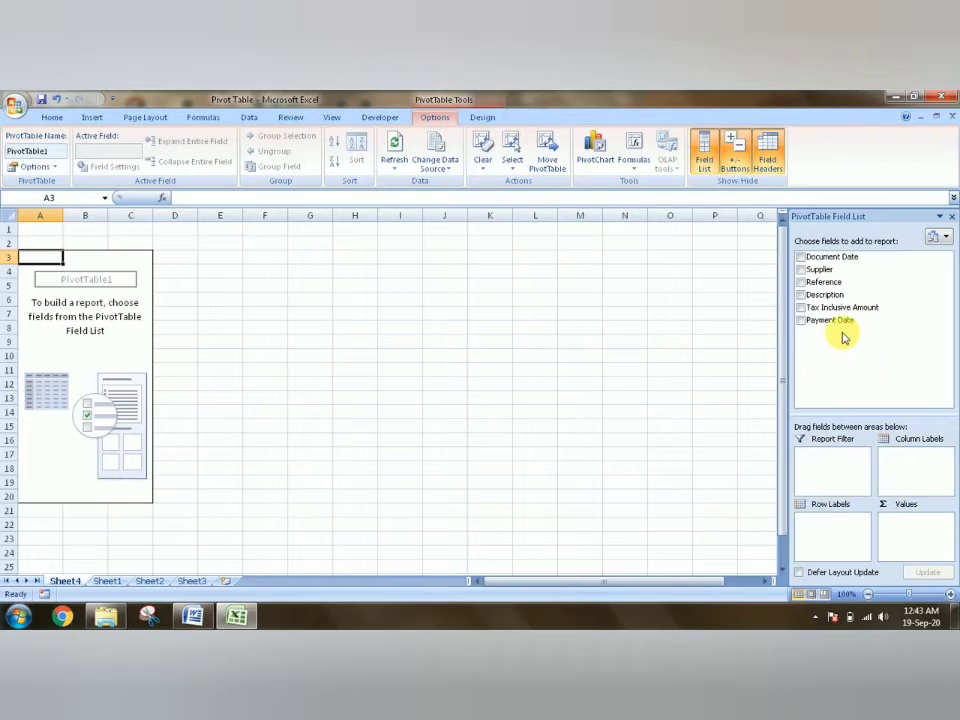
- Add Payment Date and Supplier as row labels and Tax Inclusive Amount as summed values
{"action": "left_click_drag", "start_coordinate": [845, 333], "coordinate": [838, 538]}
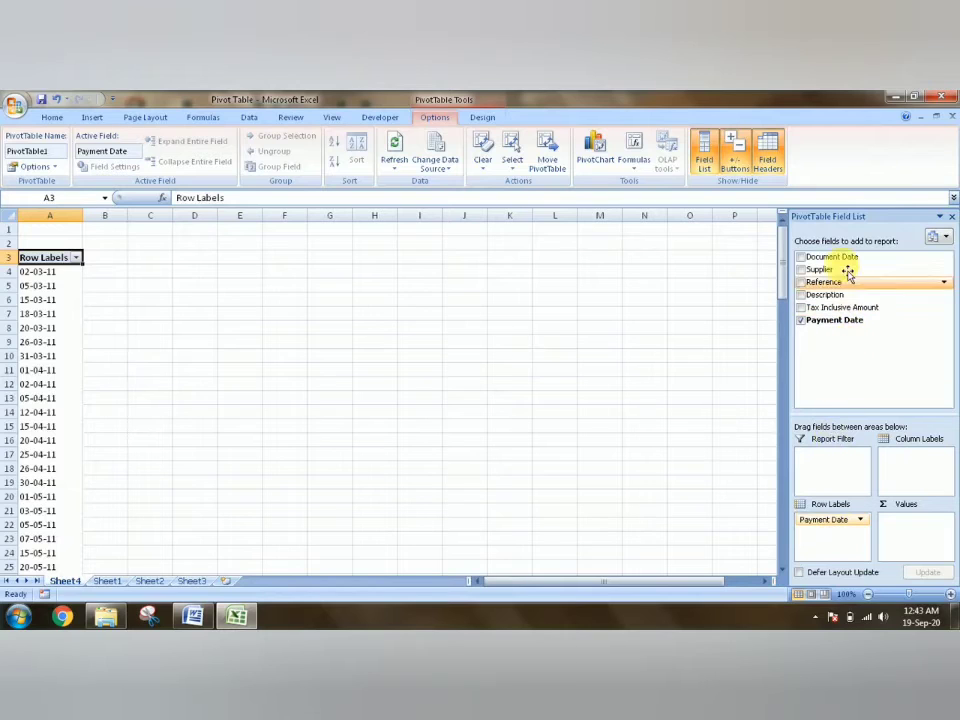
{"action": "left_click_drag", "start_coordinate": [820, 270], "coordinate": [840, 538]}
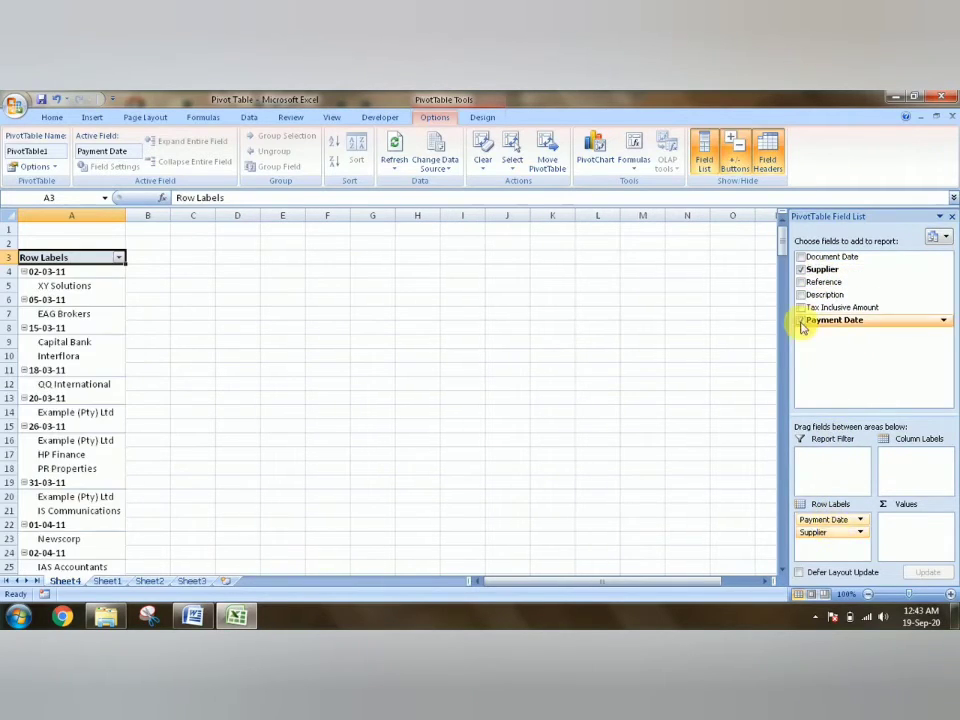
{"action": "left_click_drag", "start_coordinate": [818, 310], "coordinate": [918, 530]}
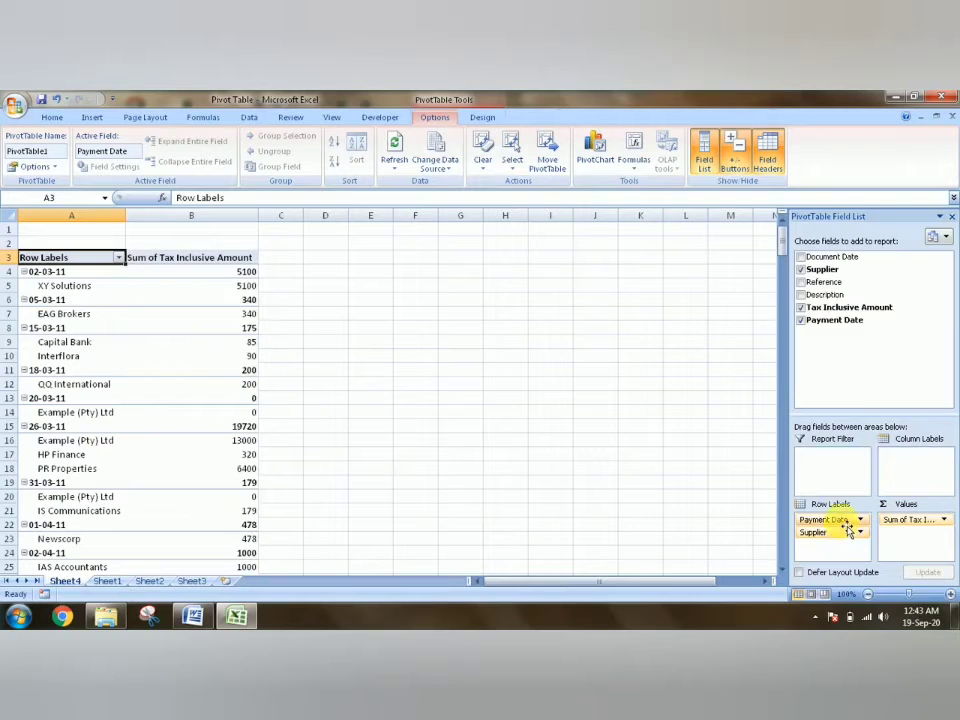
- Move the Payment Date field from the row labels to the report filter
{"action": "left_click_drag", "start_coordinate": [848, 530], "coordinate": [828, 470]}
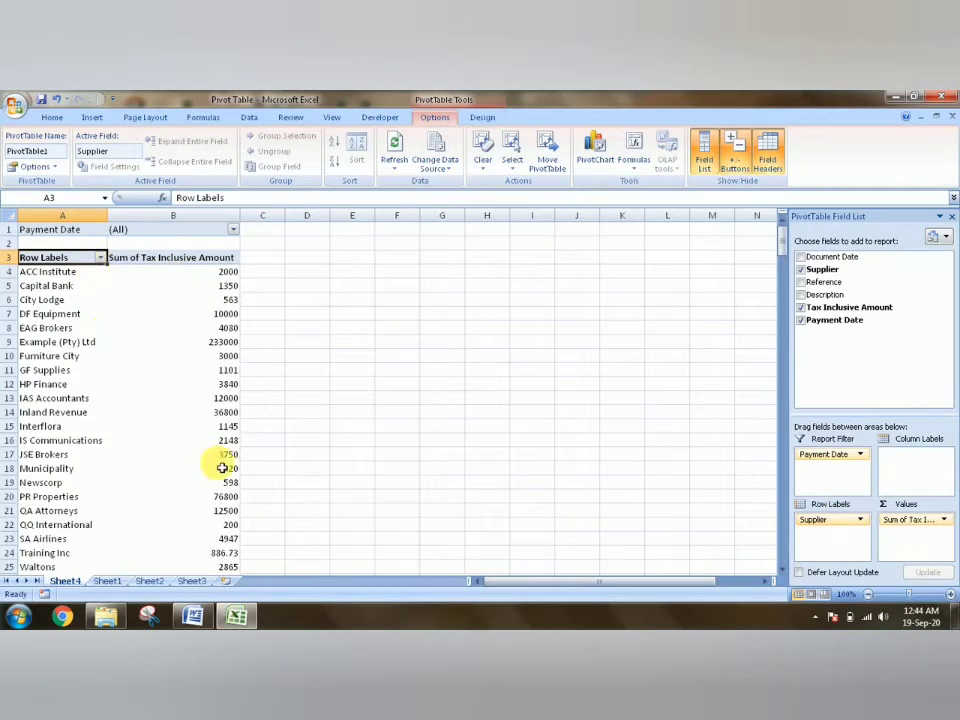
{"action": "left_click", "coordinate": [943, 521]}
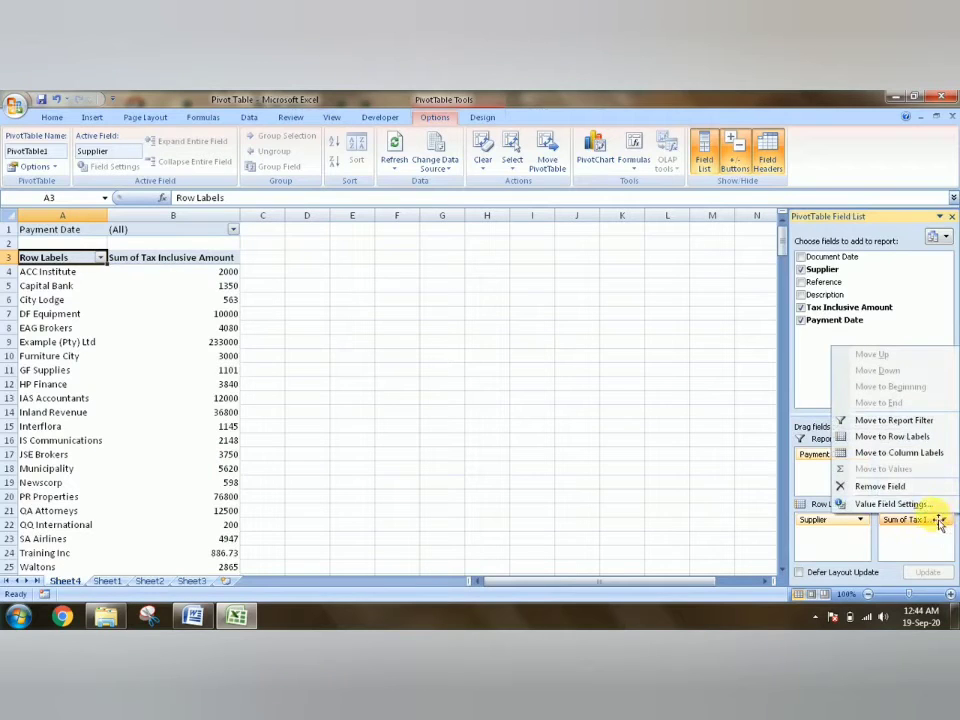
{"action": "left_click", "coordinate": [945, 521]}
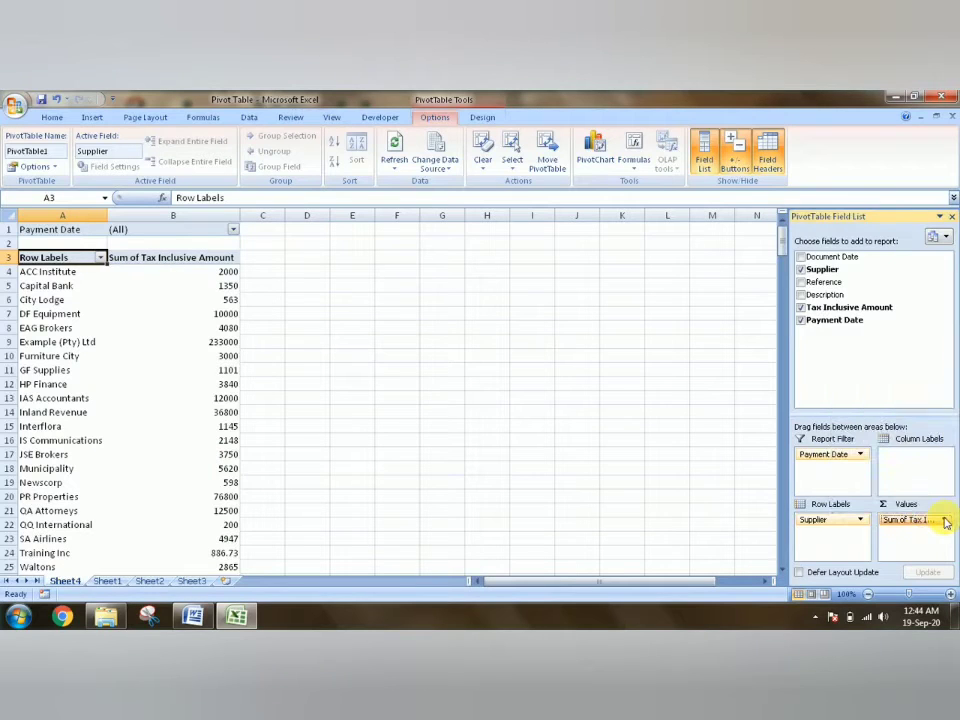
- Filter the PivotTable's Payment Date report filter to show only 20-07-11, with multiple item selection enabled
{"action": "left_click", "coordinate": [232, 229]}
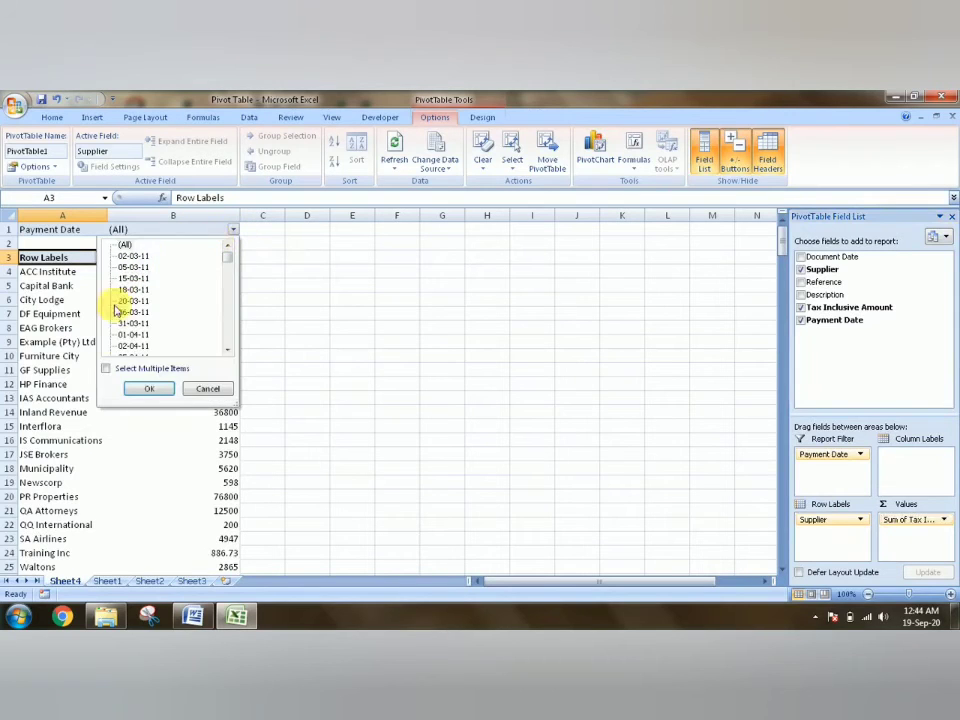
{"action": "left_click", "coordinate": [108, 369]}
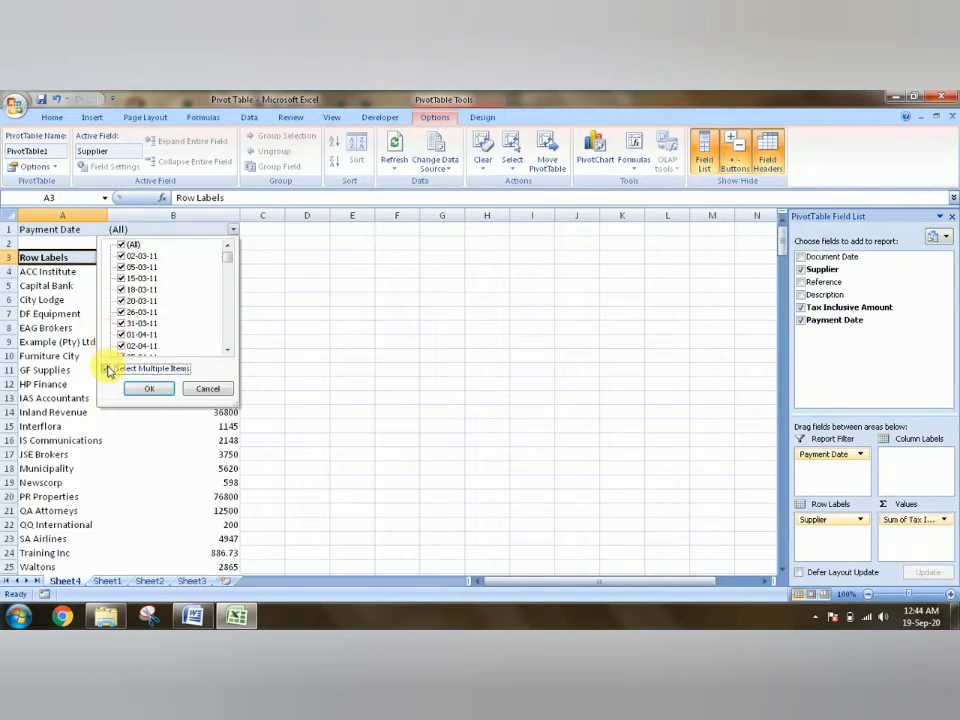
{"action": "left_click", "coordinate": [121, 246]}
{"action": "left_click_drag", "start_coordinate": [225, 257], "coordinate": [227, 287]}
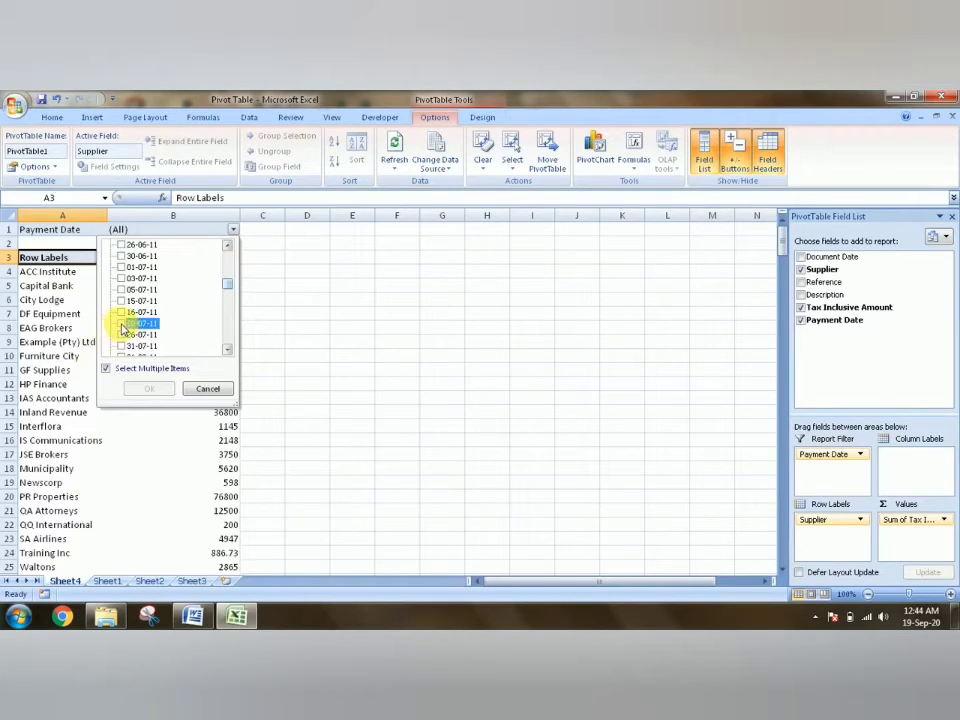
{"action": "left_click", "coordinate": [122, 324]}
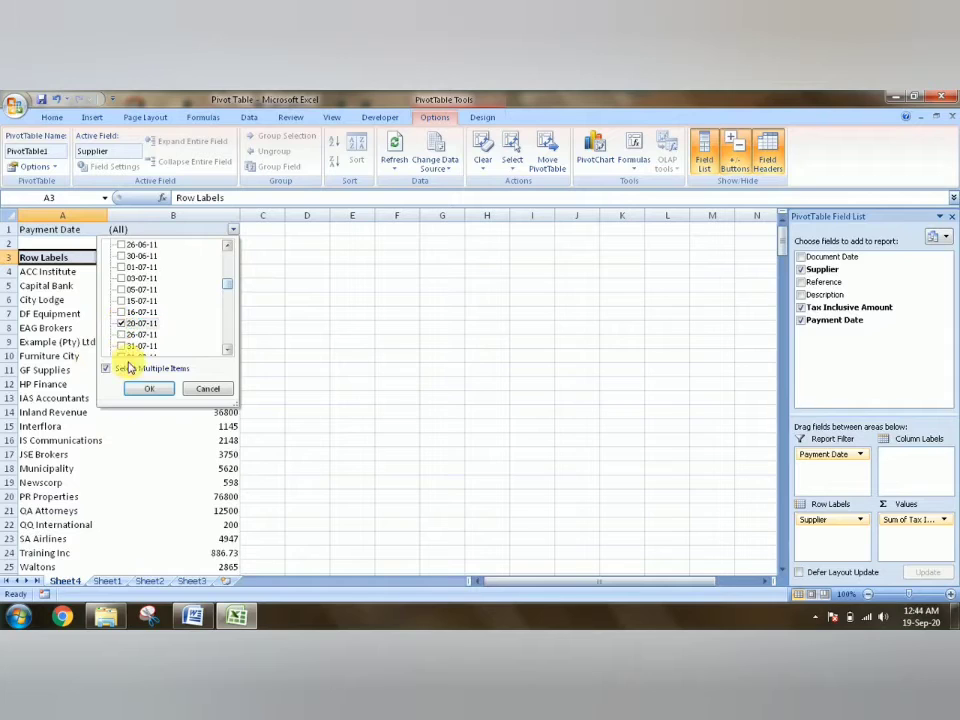
{"action": "left_click", "coordinate": [140, 390]}
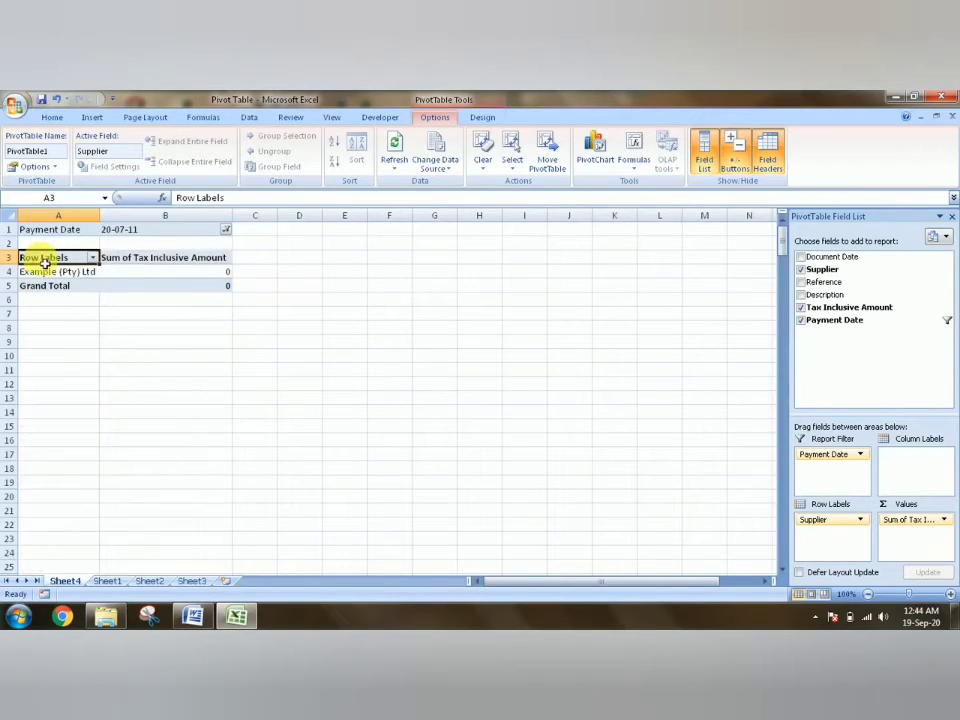
{"action": "left_click", "coordinate": [52, 278]}
{"action": "left_click", "coordinate": [190, 272]}
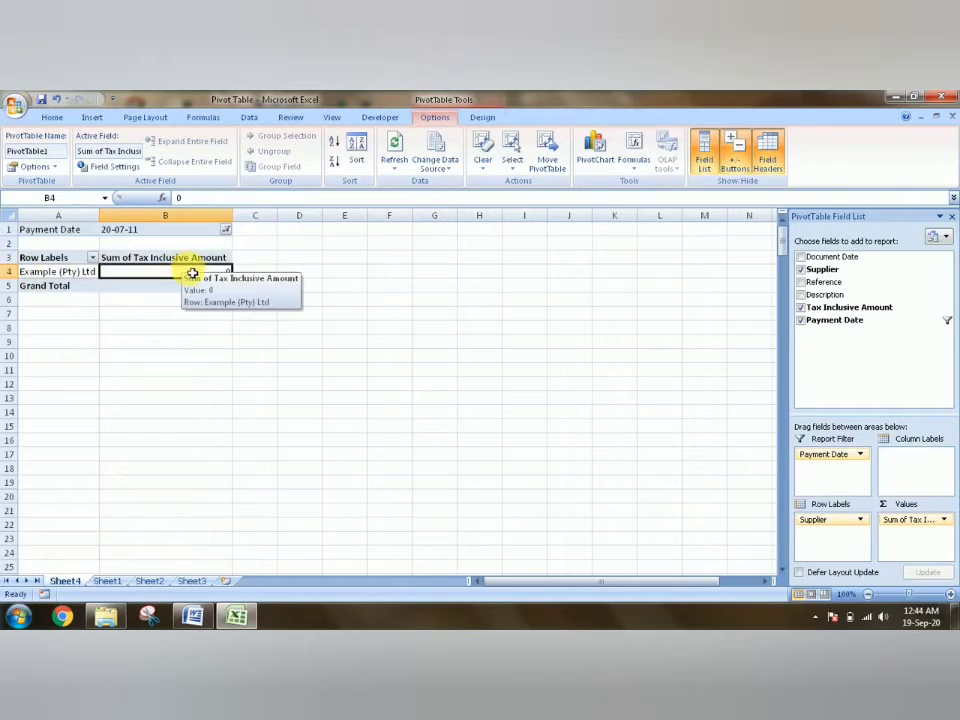
- Add 07-05-11 to the dates selected in the Payment Date report filter
{"action": "left_click", "coordinate": [226, 230]}
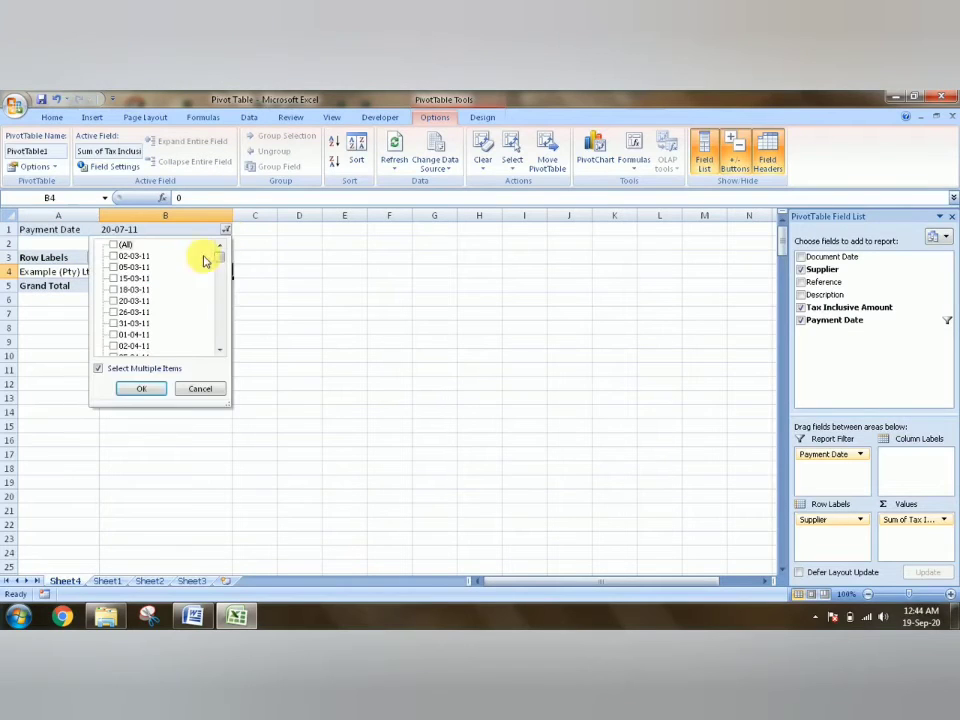
{"action": "left_click", "coordinate": [99, 369]}
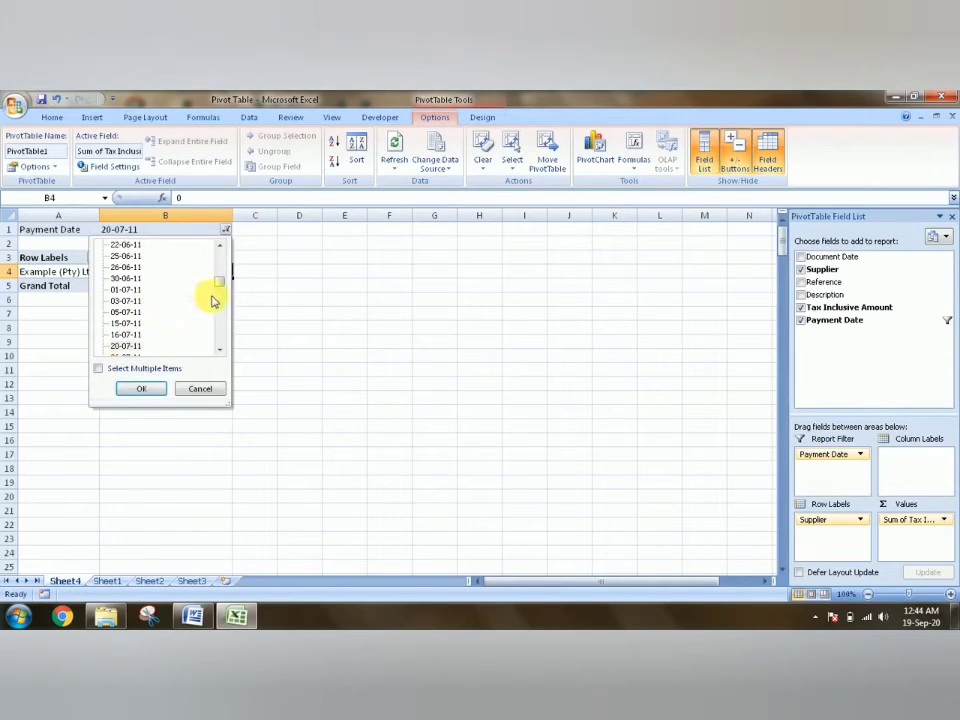
{"action": "left_click", "coordinate": [98, 369]}
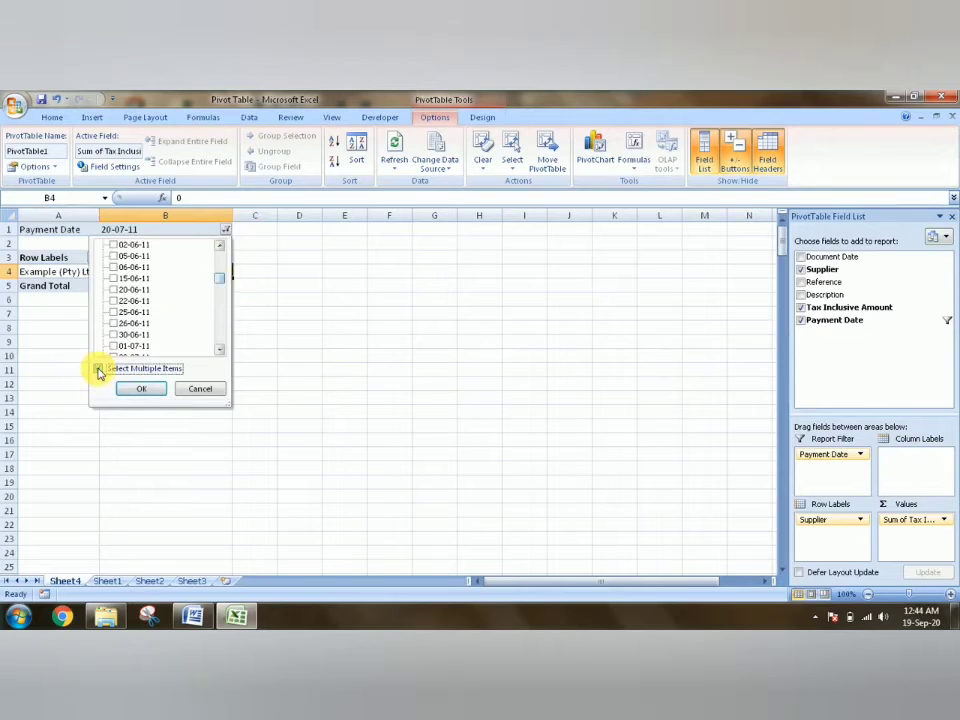
{"action": "left_click_drag", "start_coordinate": [219, 281], "coordinate": [219, 272]}
{"action": "left_click", "coordinate": [114, 278]}
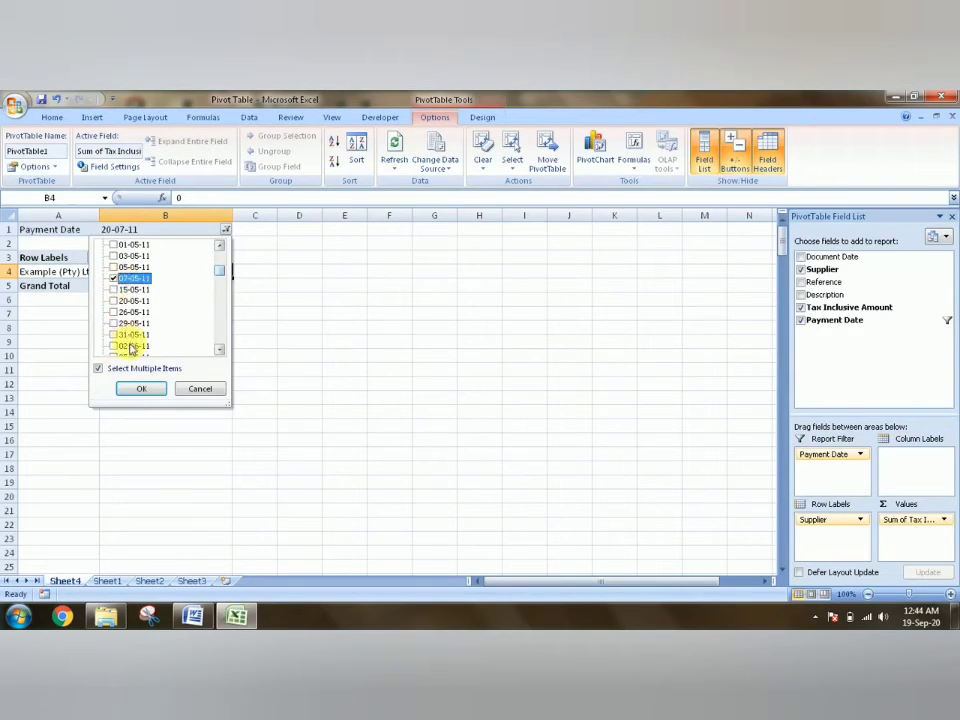
{"action": "left_click", "coordinate": [135, 392]}
{"action": "left_click", "coordinate": [386, 330]}
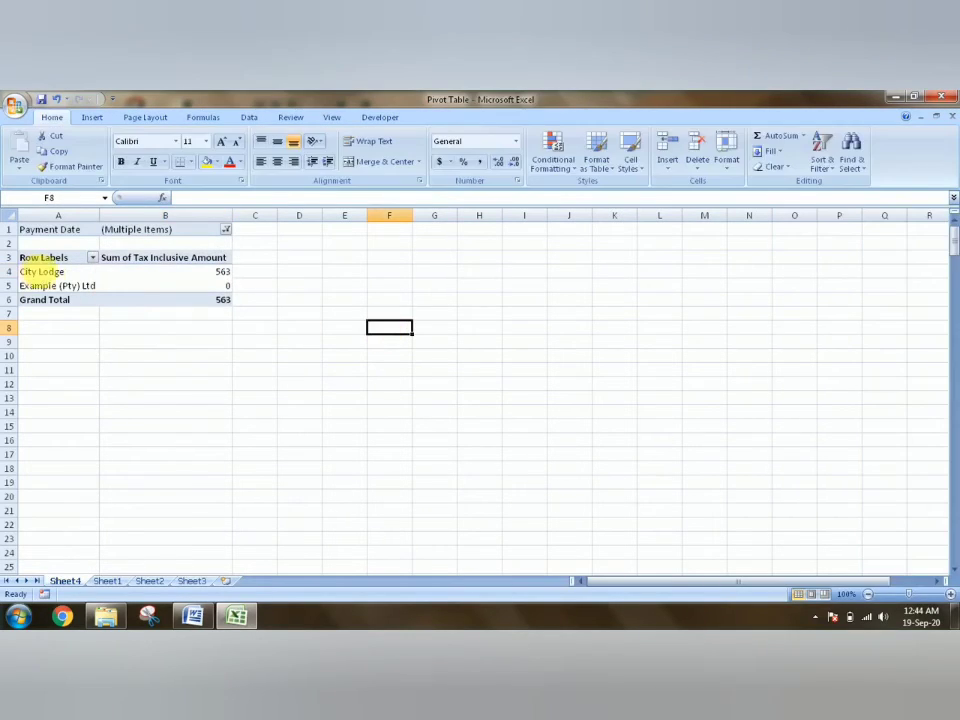
{"action": "left_click", "coordinate": [42, 271]}
{"action": "left_click", "coordinate": [151, 274]}
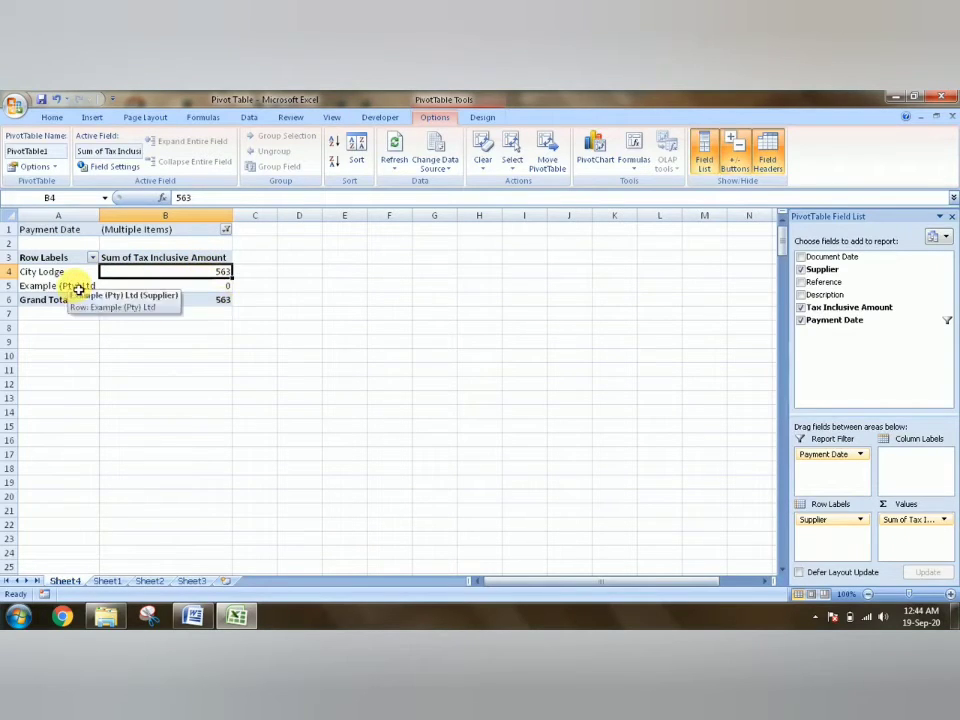
- Add 15-03-11, 26-03-11 and 02-04-11 to the dates selected in the Payment Date report filter
{"action": "left_click", "coordinate": [226, 230]}
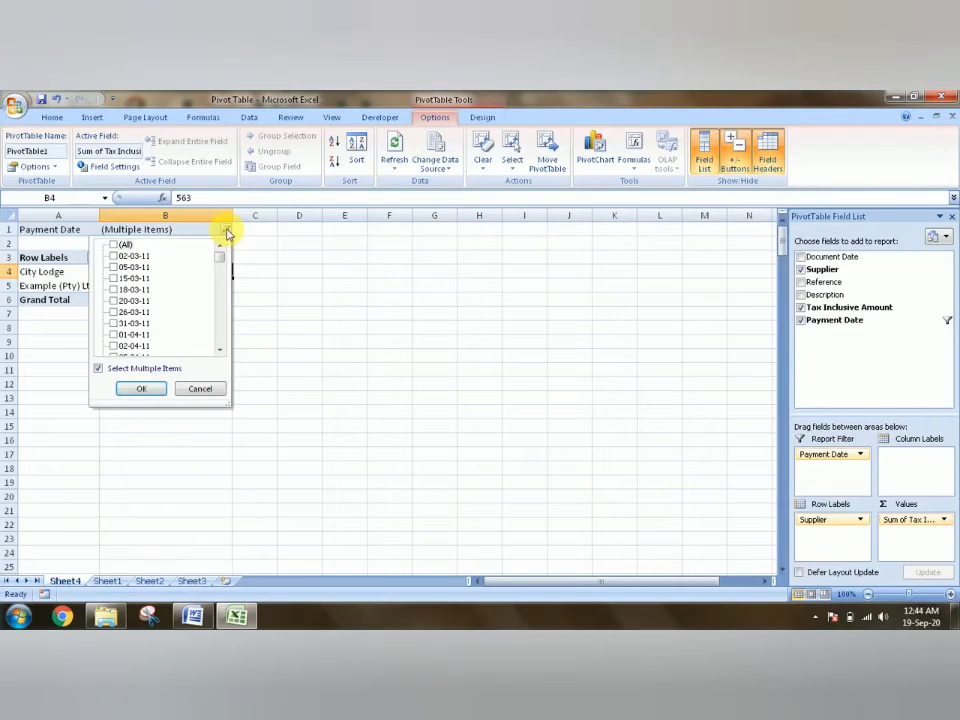
{"action": "left_click", "coordinate": [114, 279]}
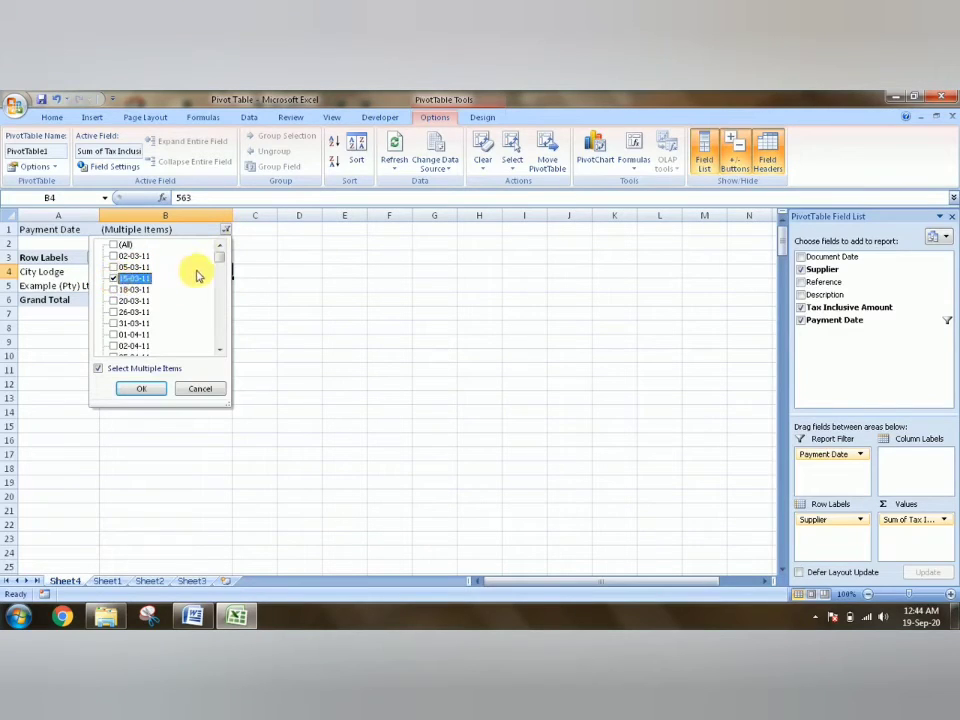
{"action": "left_click", "coordinate": [113, 312]}
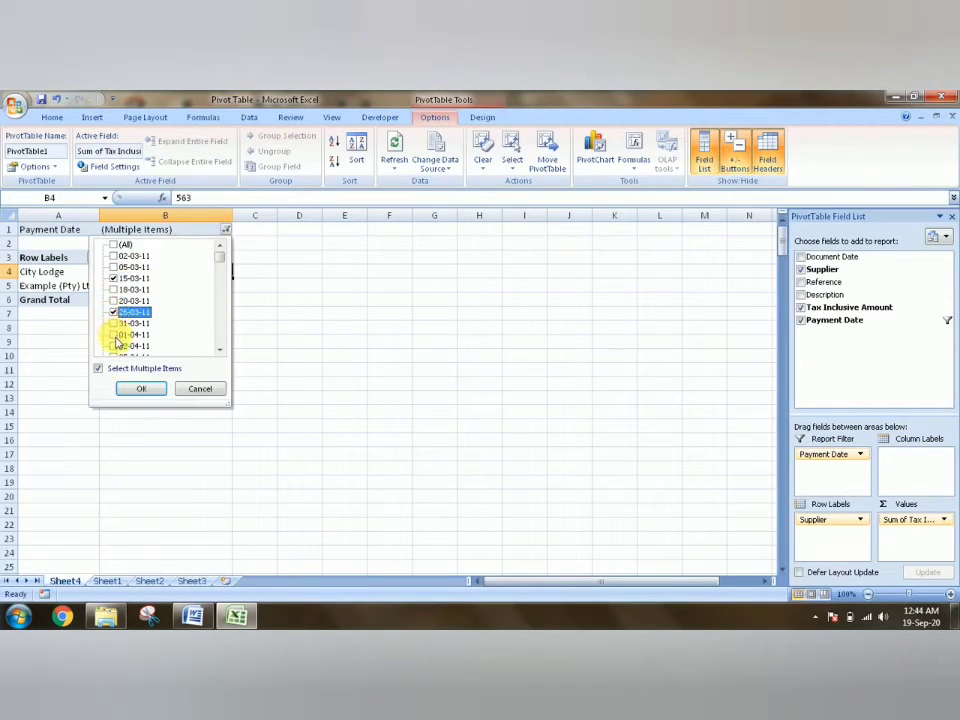
{"action": "left_click", "coordinate": [115, 346]}
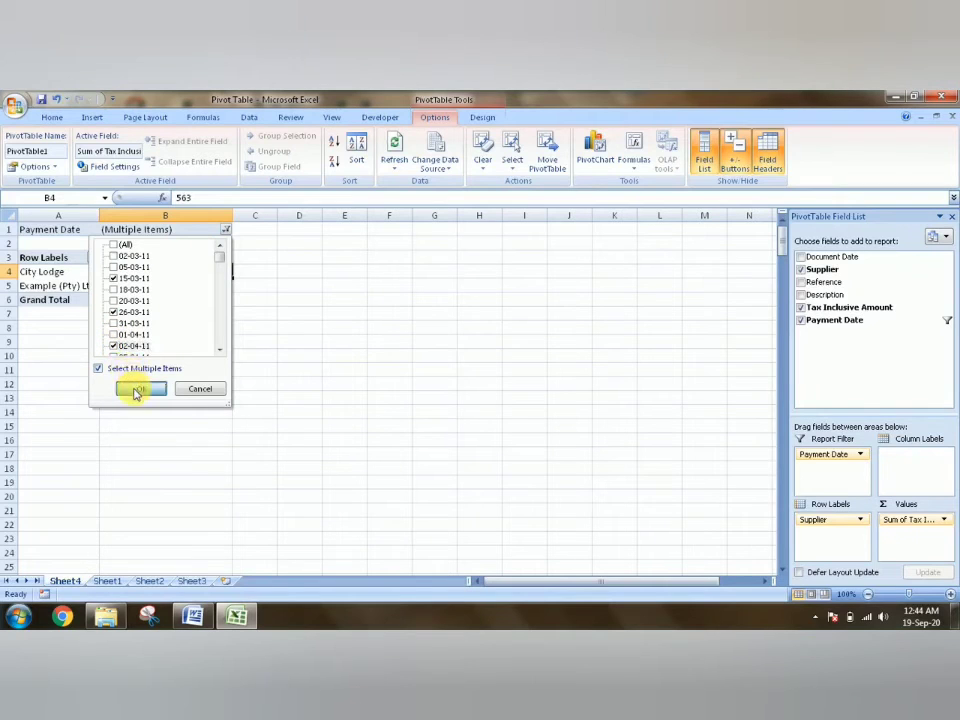
{"action": "left_click", "coordinate": [139, 389]}
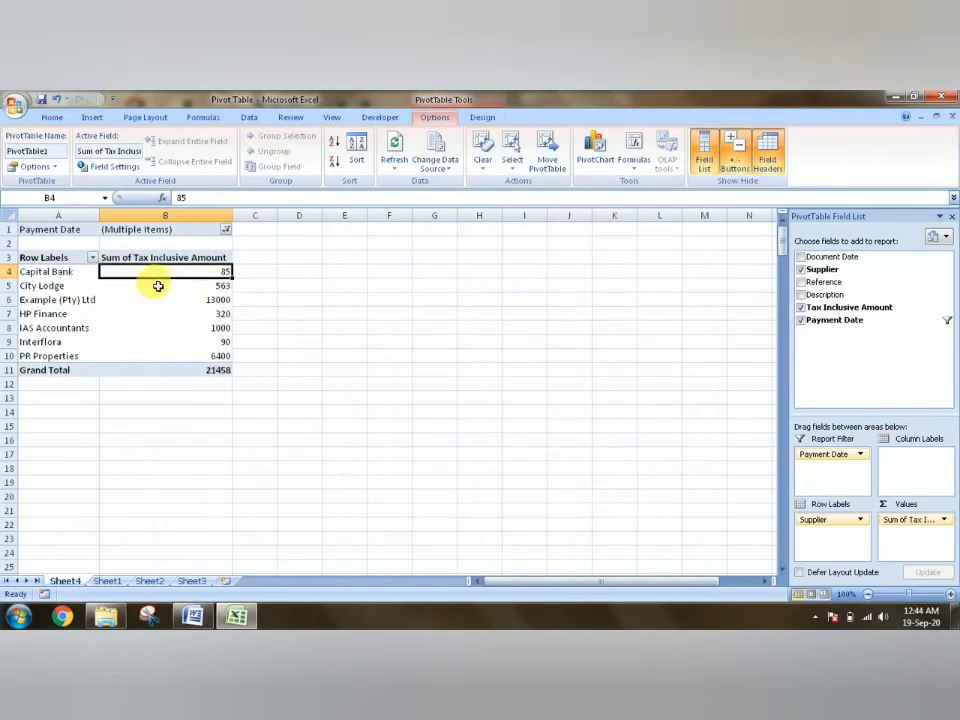
{"action": "left_click", "coordinate": [226, 230]}
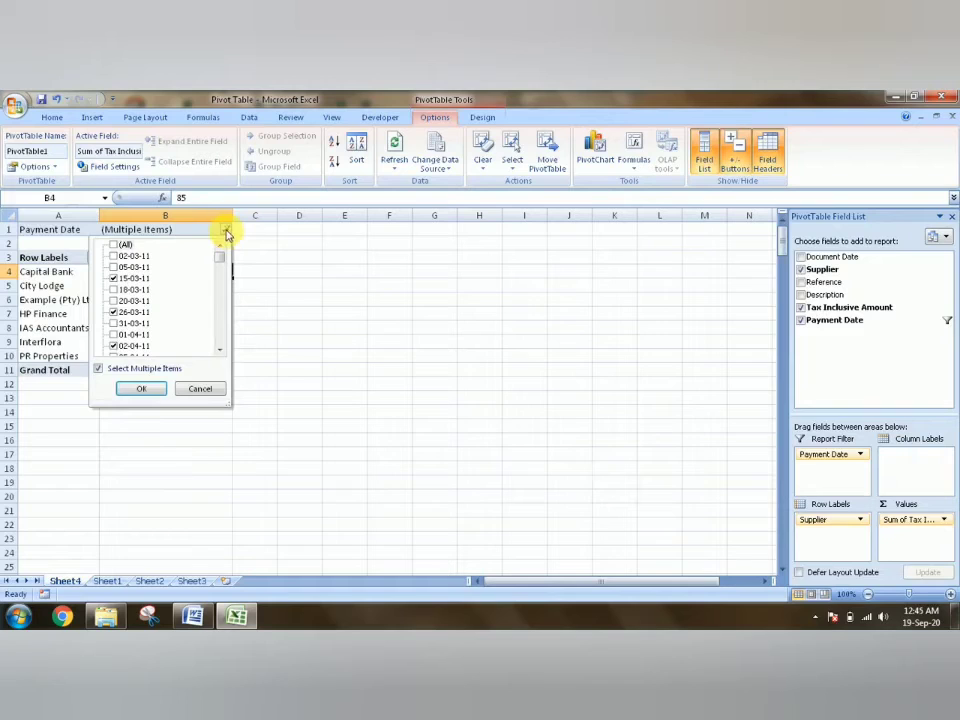
{"action": "left_click", "coordinate": [381, 265]}
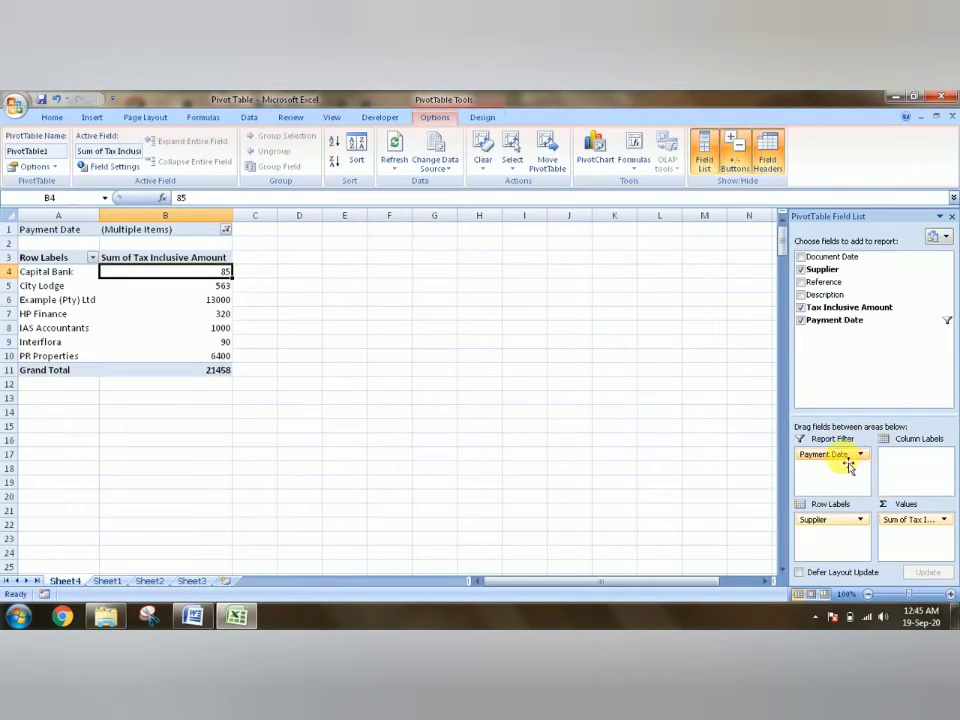
- Swap the two PivotTable fields so Supplier is the report filter and Payment Date supplies the row labels
{"action": "left_click_drag", "start_coordinate": [831, 516], "coordinate": [810, 519]}
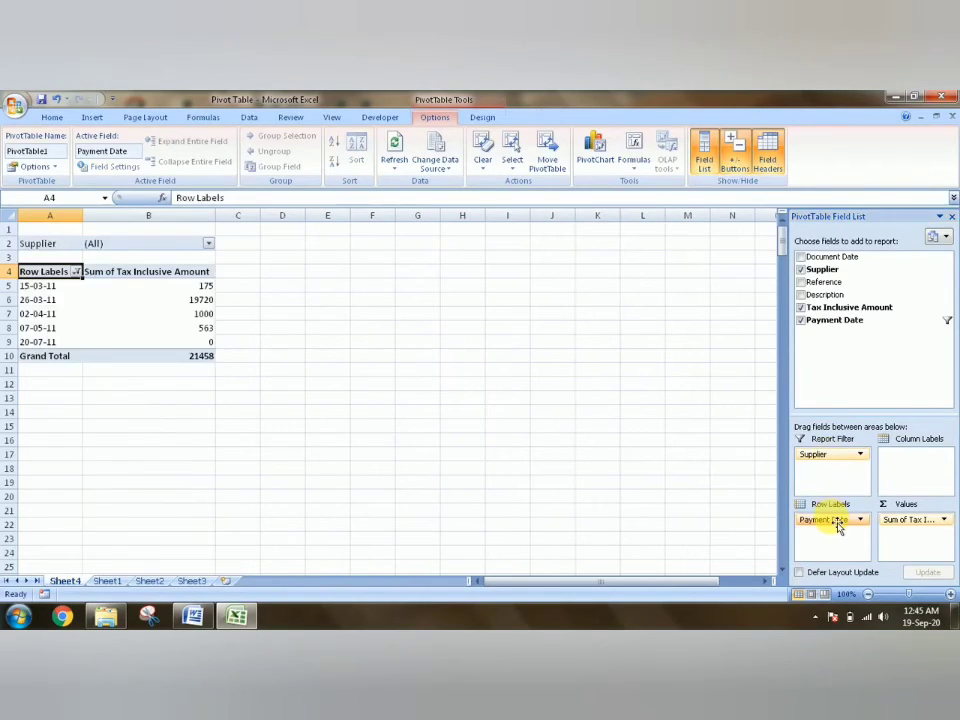
{"action": "left_click", "coordinate": [209, 245]}
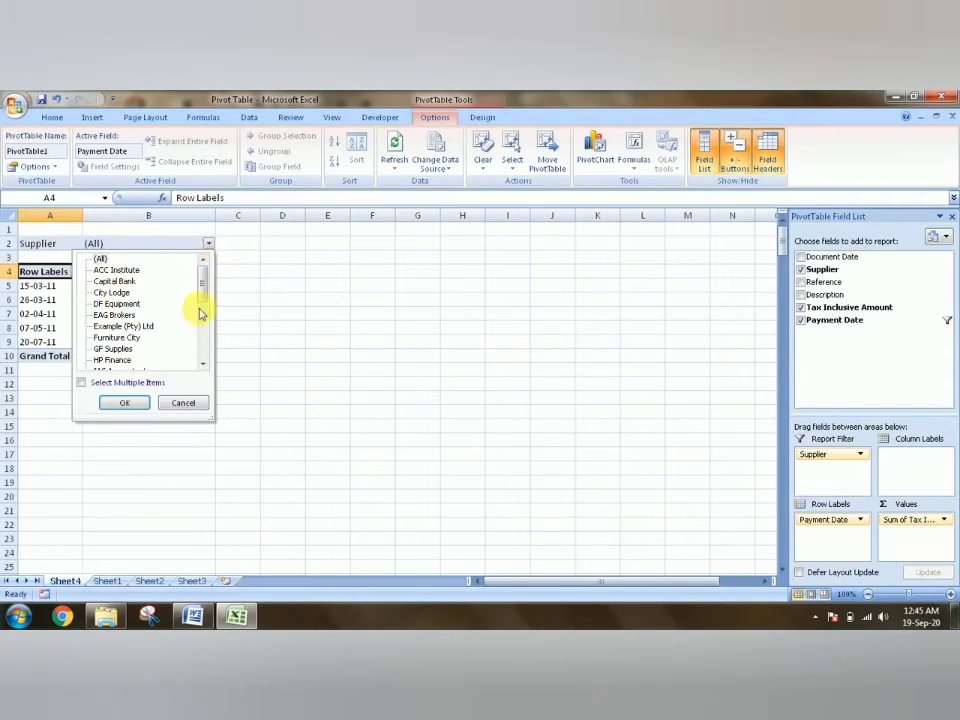
{"action": "left_click", "coordinate": [399, 310]}
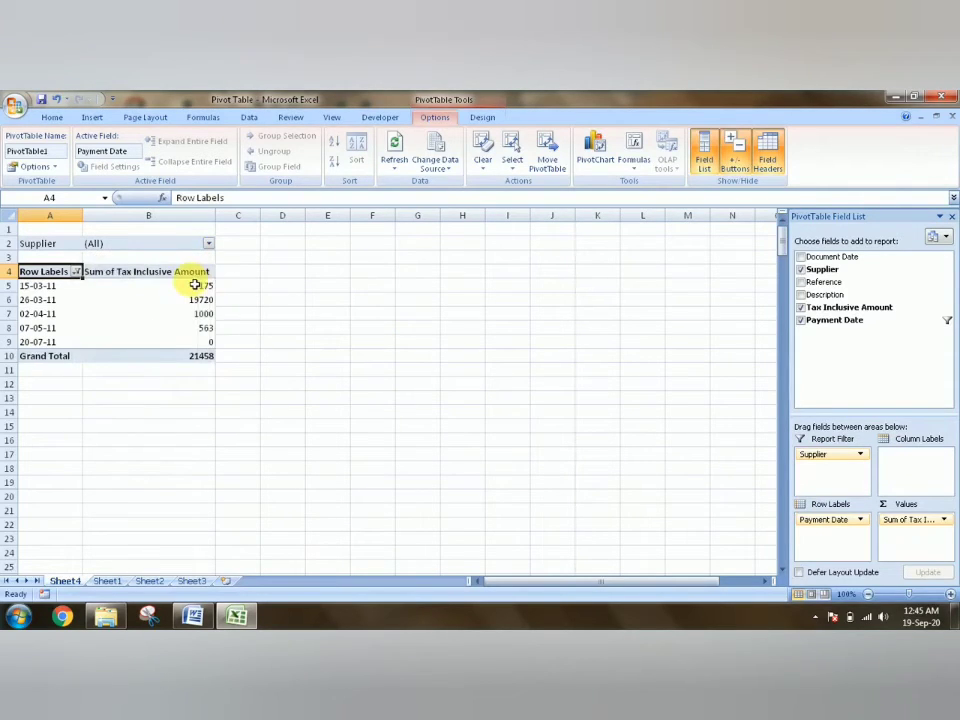
- Select all payment dates in the row label filter so every date is included
{"action": "left_click", "coordinate": [76, 271]}
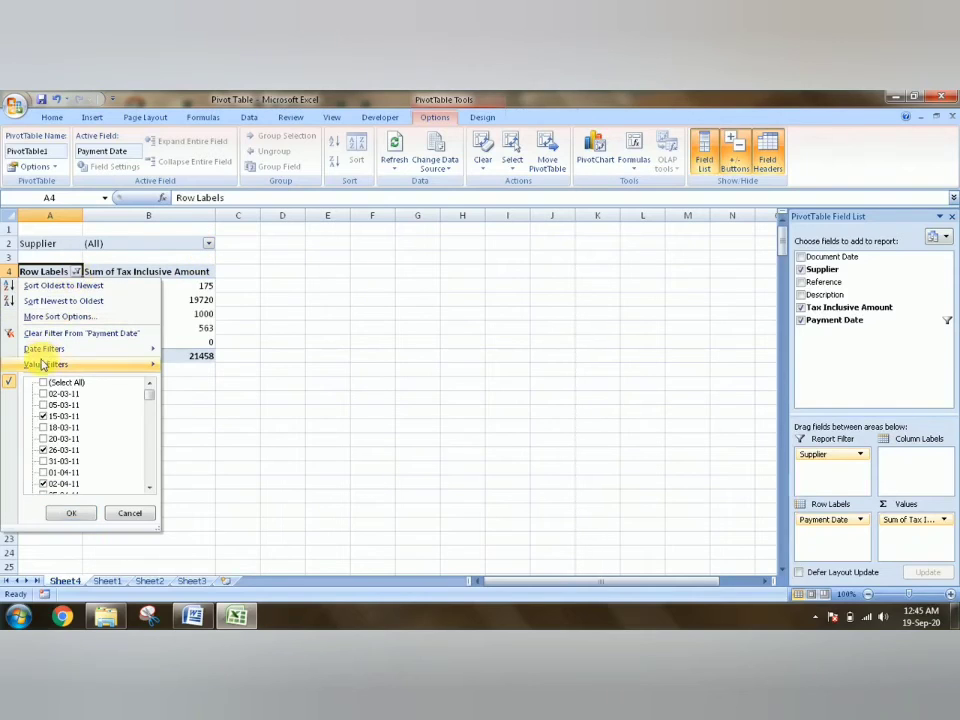
{"action": "left_click", "coordinate": [43, 382]}
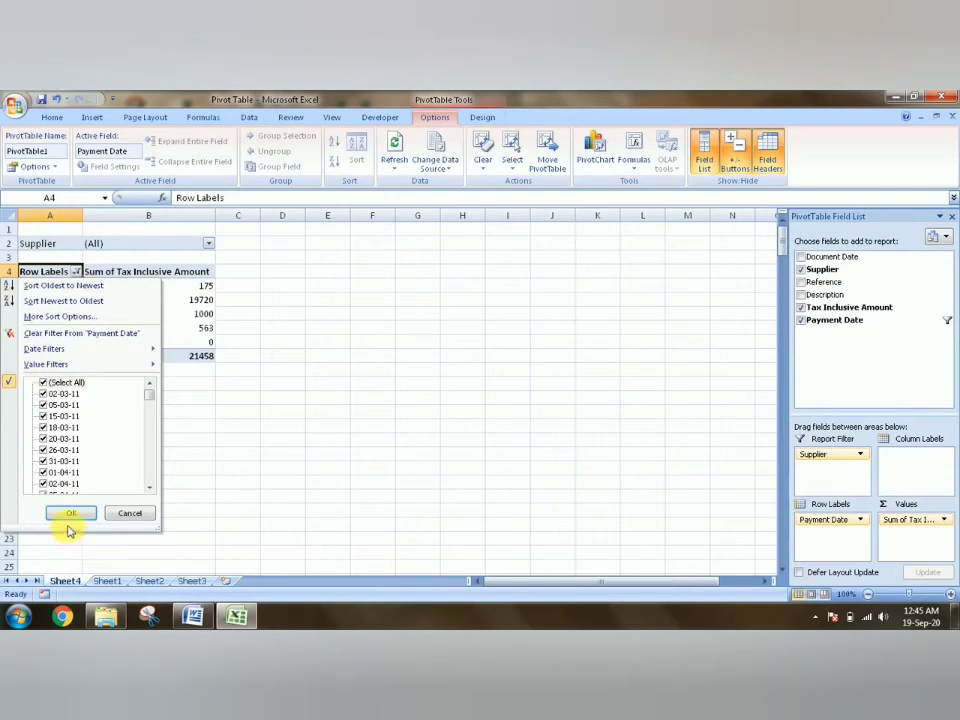
{"action": "left_click", "coordinate": [69, 516]}
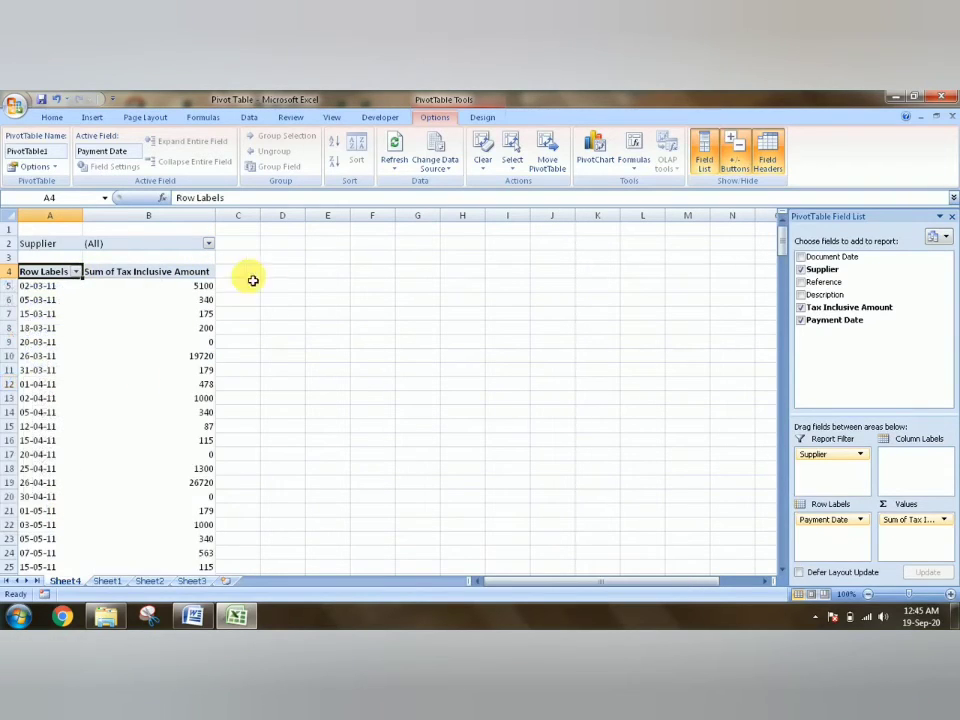
- Filter the PivotTable's Supplier report filter to show only ACC Institute, with multiple item selection enabled
{"action": "left_click", "coordinate": [209, 244]}
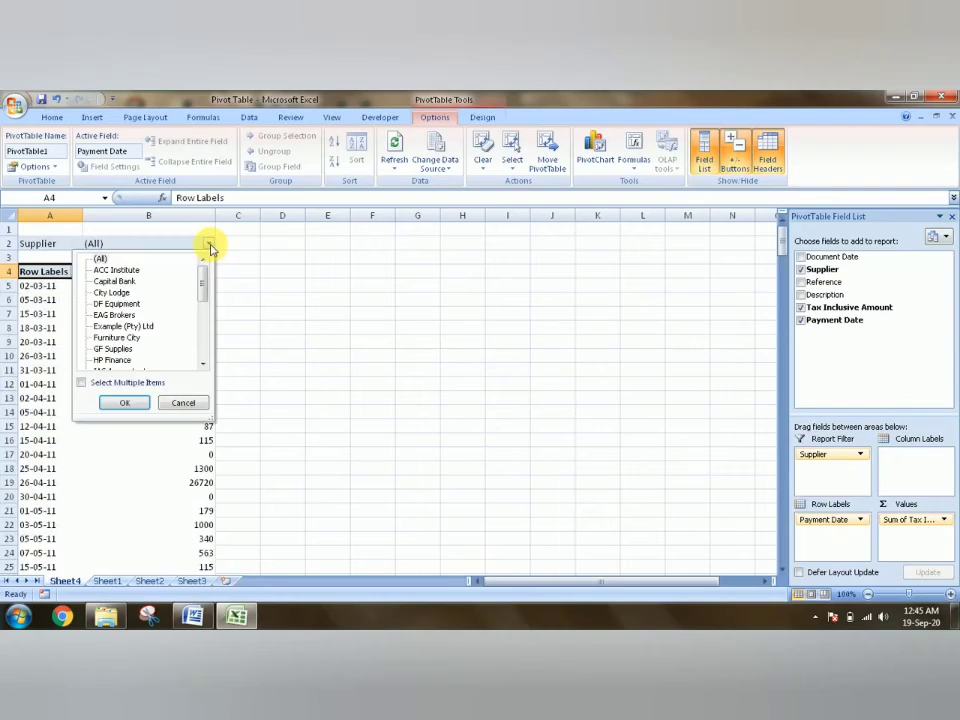
{"action": "left_click", "coordinate": [81, 383]}
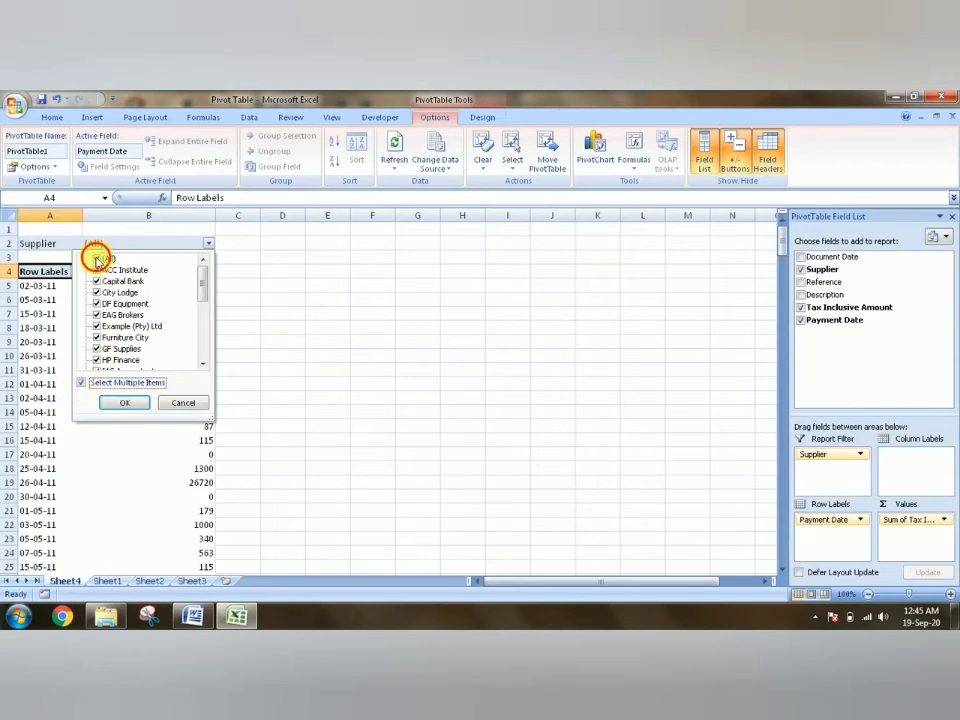
{"action": "left_click", "coordinate": [97, 259]}
{"action": "left_click", "coordinate": [97, 270]}
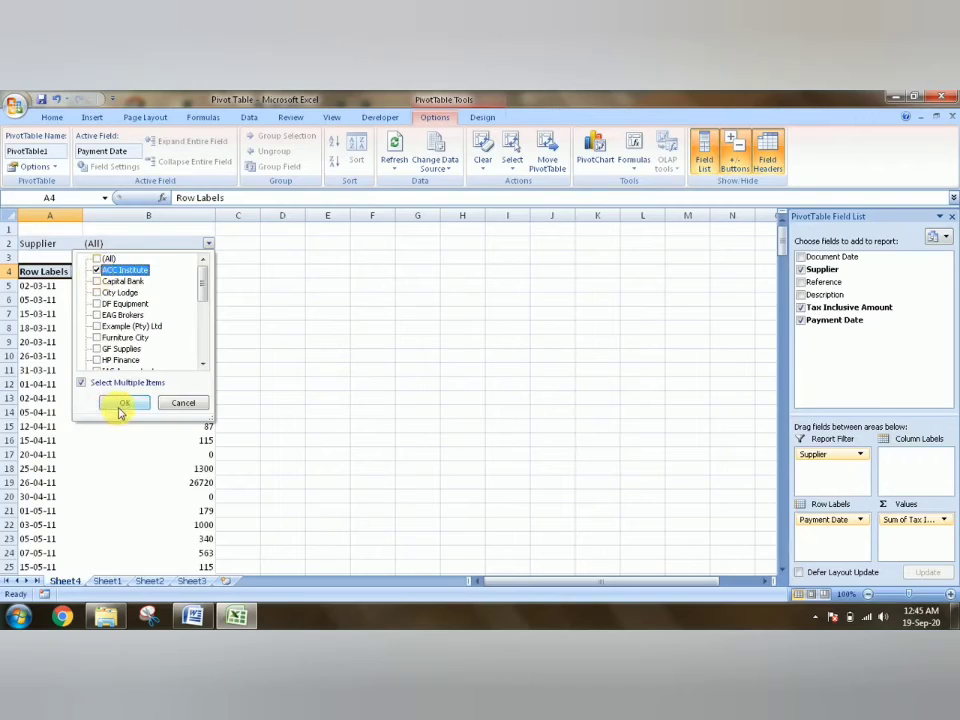
{"action": "left_click", "coordinate": [116, 410]}
- Examine the payment date, amount and grand total in the PivotTable filtered to ACC Institute
{"action": "left_click", "coordinate": [284, 345]}
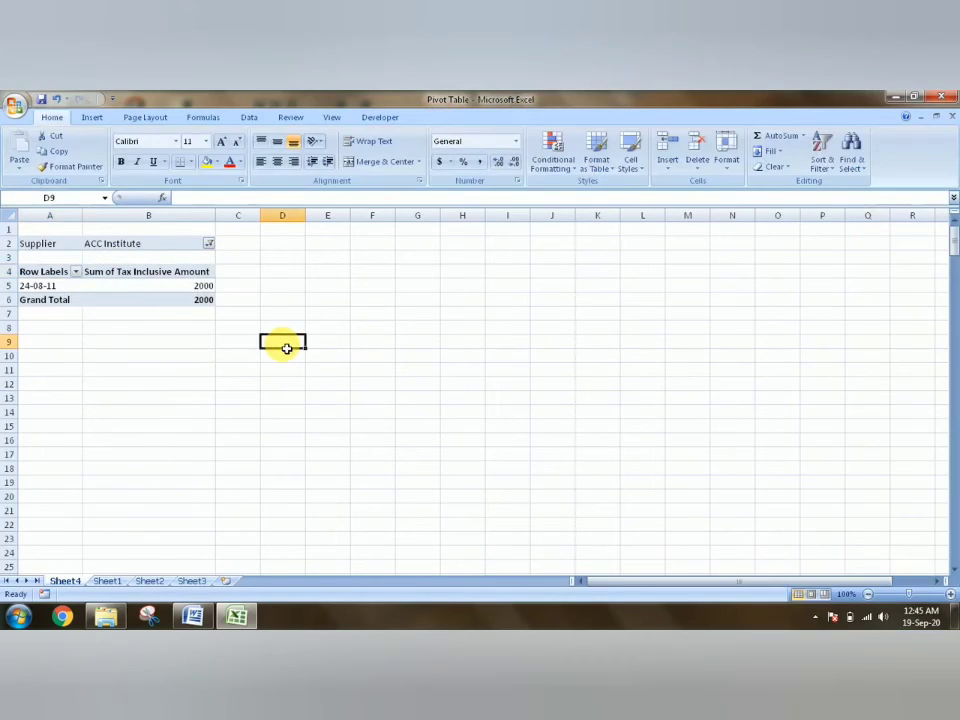
{"action": "key", "text": "Up"}
{"action": "key", "text": "Up"}
{"action": "key", "text": "Up"}
{"action": "key", "text": "Up"}
{"action": "key", "text": "Up"}
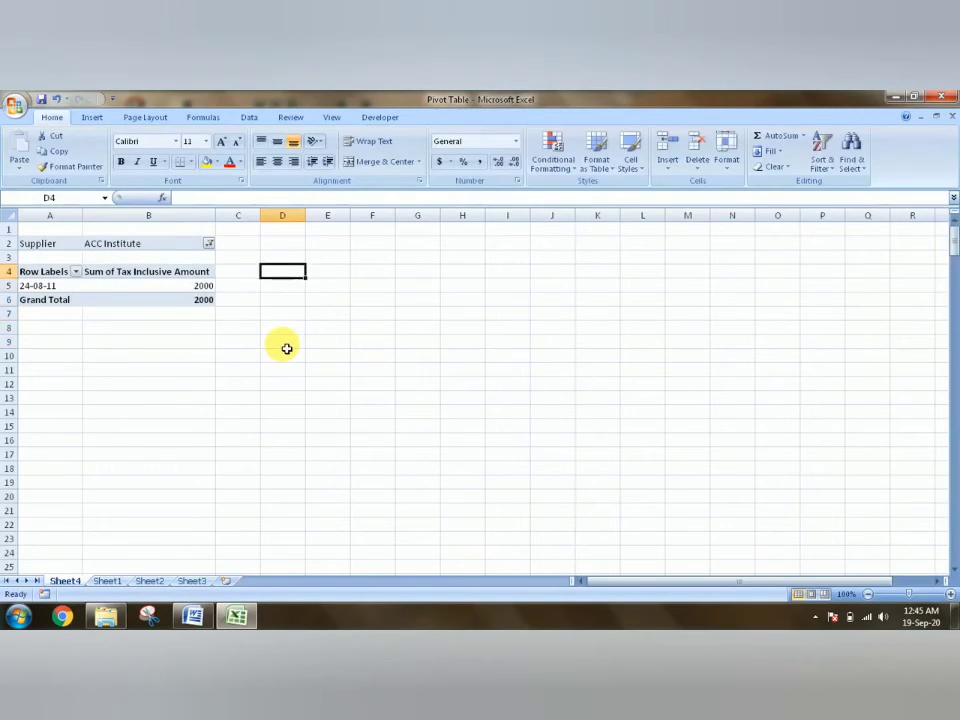
{"action": "key", "text": "Left"}
{"action": "key", "text": "Left"}
{"action": "key", "text": "Left"}
{"action": "key", "text": "Down"}
{"action": "key", "text": "Down"}
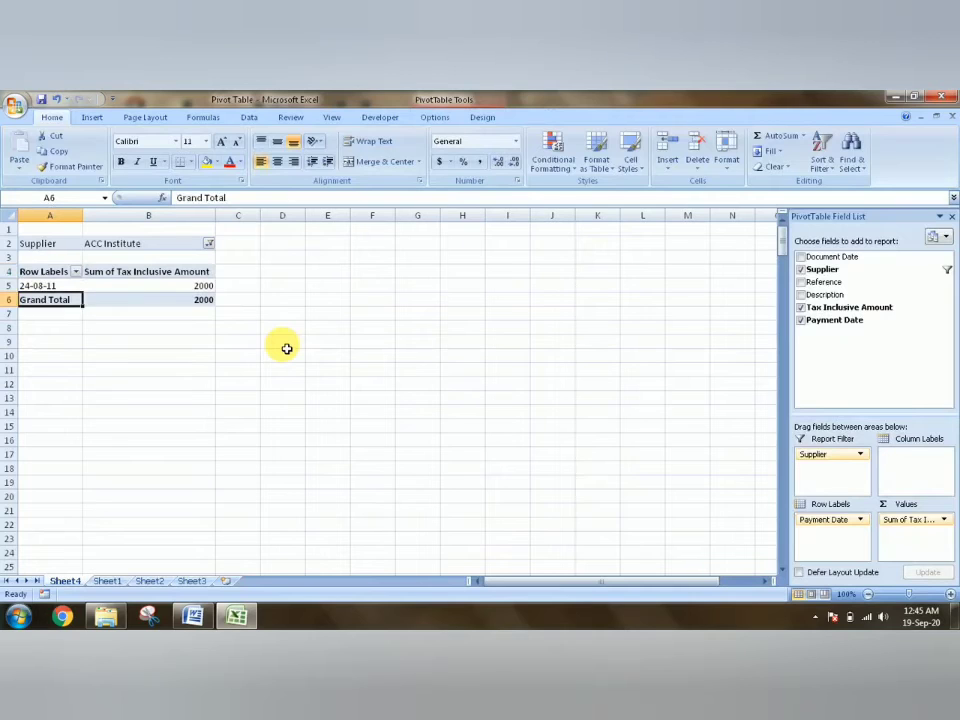
{"action": "key", "text": "Up"}
{"action": "key", "text": "Right"}
{"action": "key", "text": "Right"}
{"action": "key", "text": "Left"}
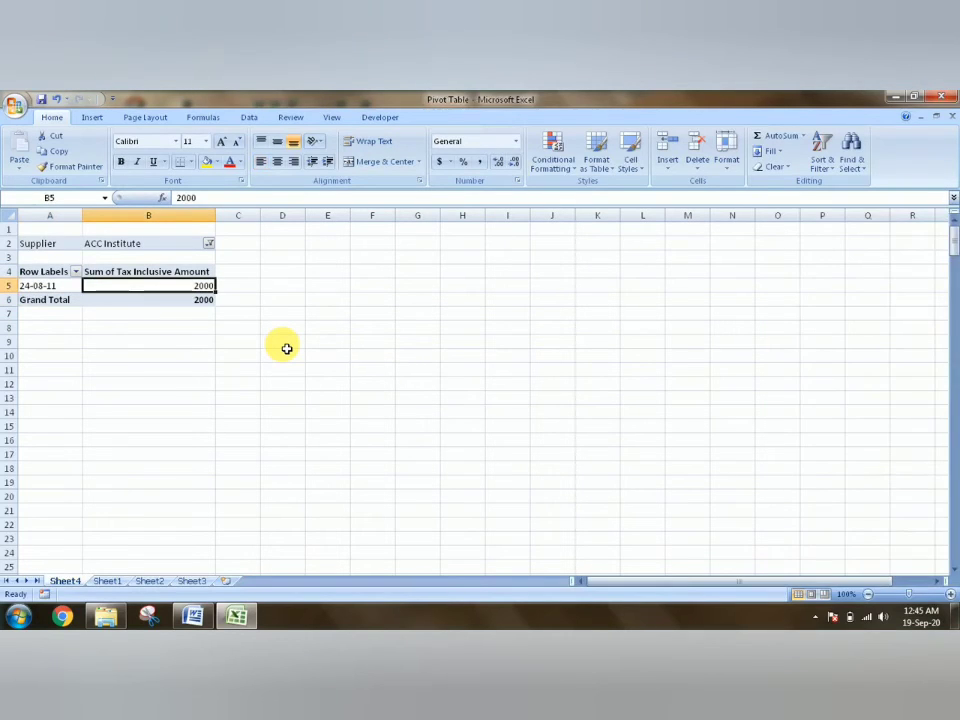
{"action": "key", "text": "Left"}
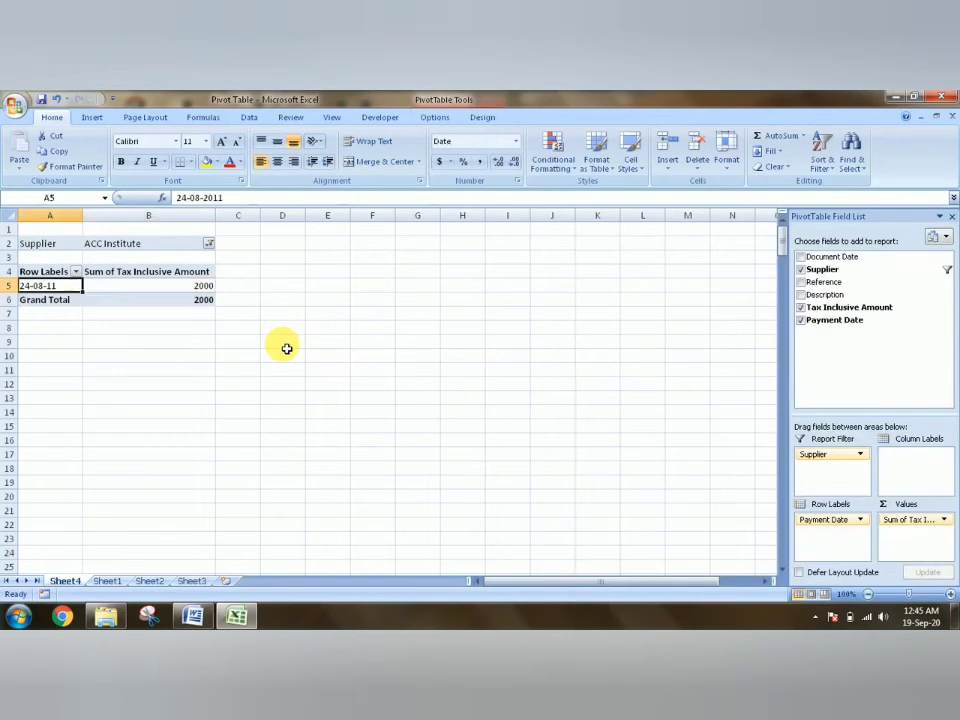
{"action": "key", "text": "Right"}
{"action": "key", "text": "Right"}
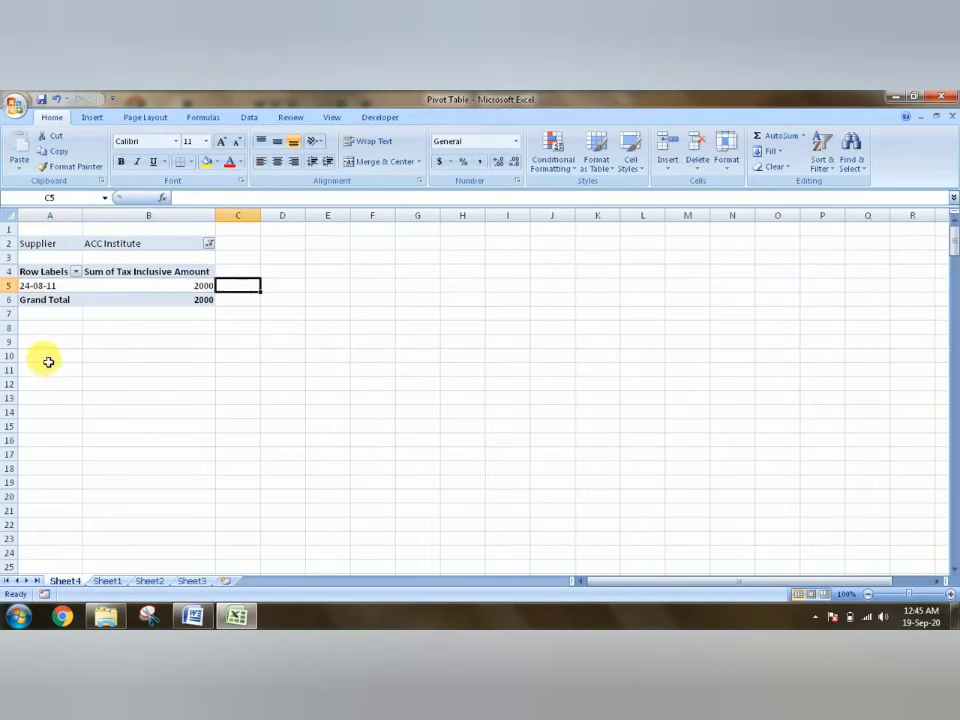
- Change the PivotTable's Supplier report filter to show only Furniture City instead of ACC Institute
{"action": "left_click", "coordinate": [207, 246]}
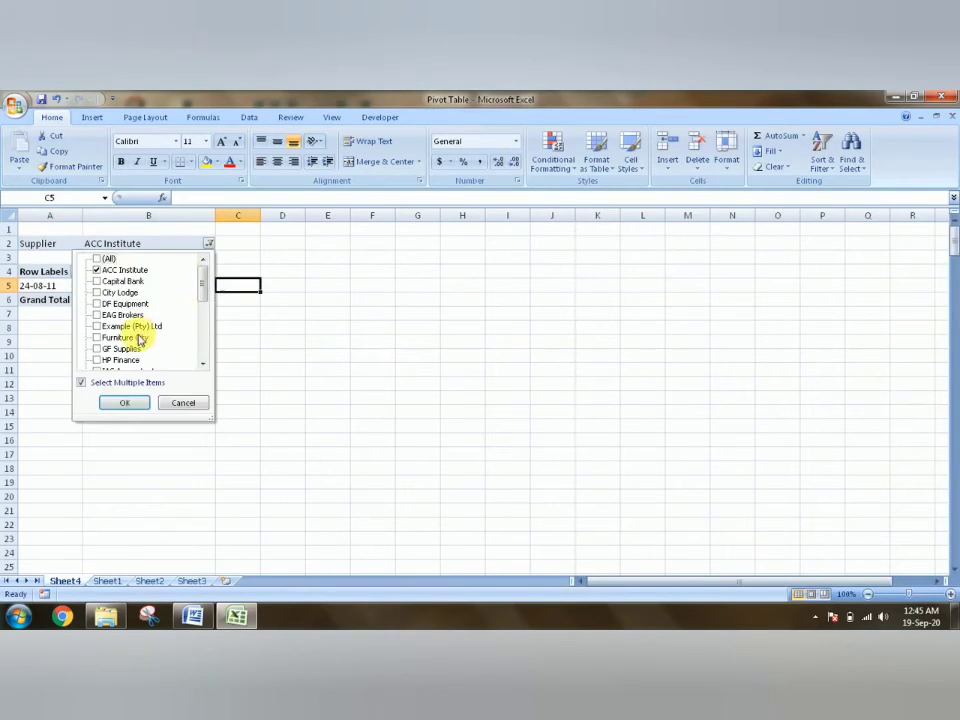
{"action": "left_click", "coordinate": [105, 340]}
{"action": "left_click", "coordinate": [97, 270]}
{"action": "left_click", "coordinate": [118, 402]}
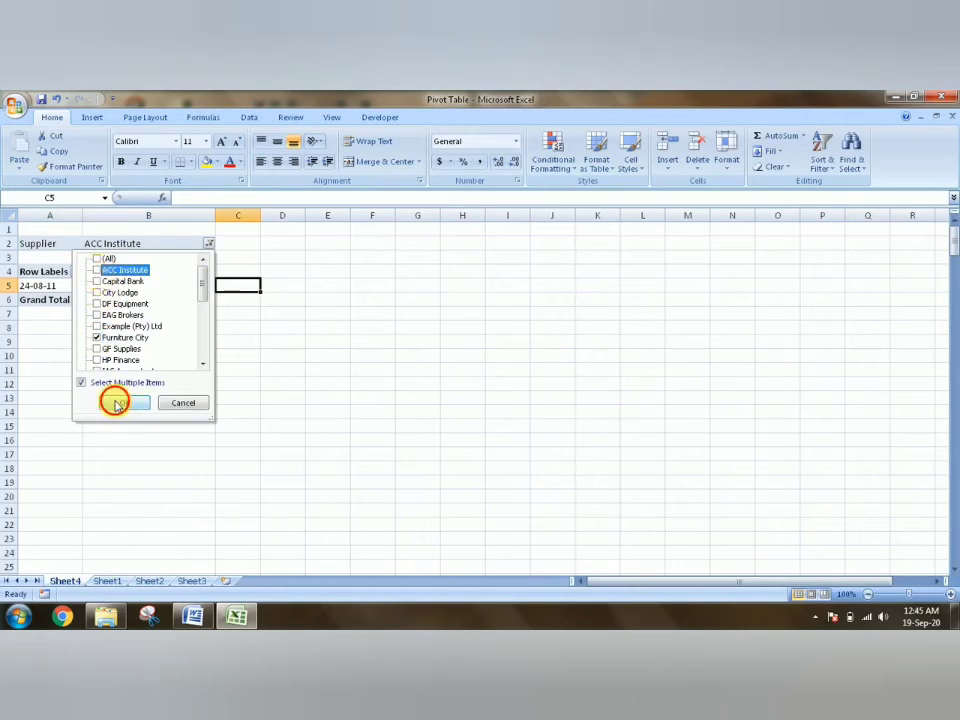
- Examine the payment date and tax inclusive amount for Furniture City in the filtered PivotTable
{"action": "key", "text": "Left"}
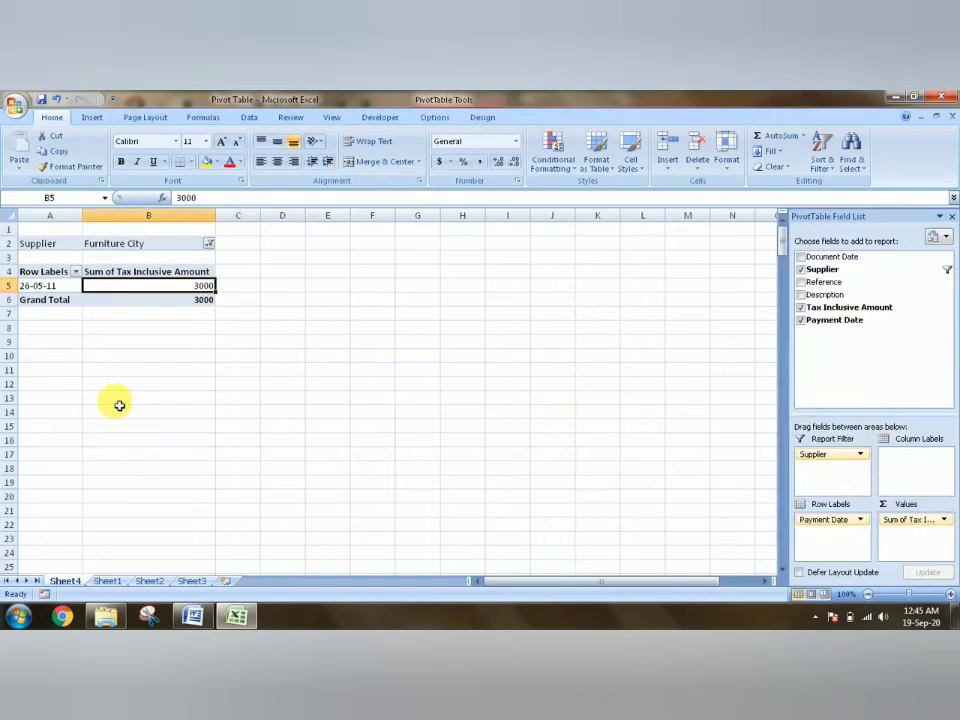
{"action": "key", "text": "Left"}
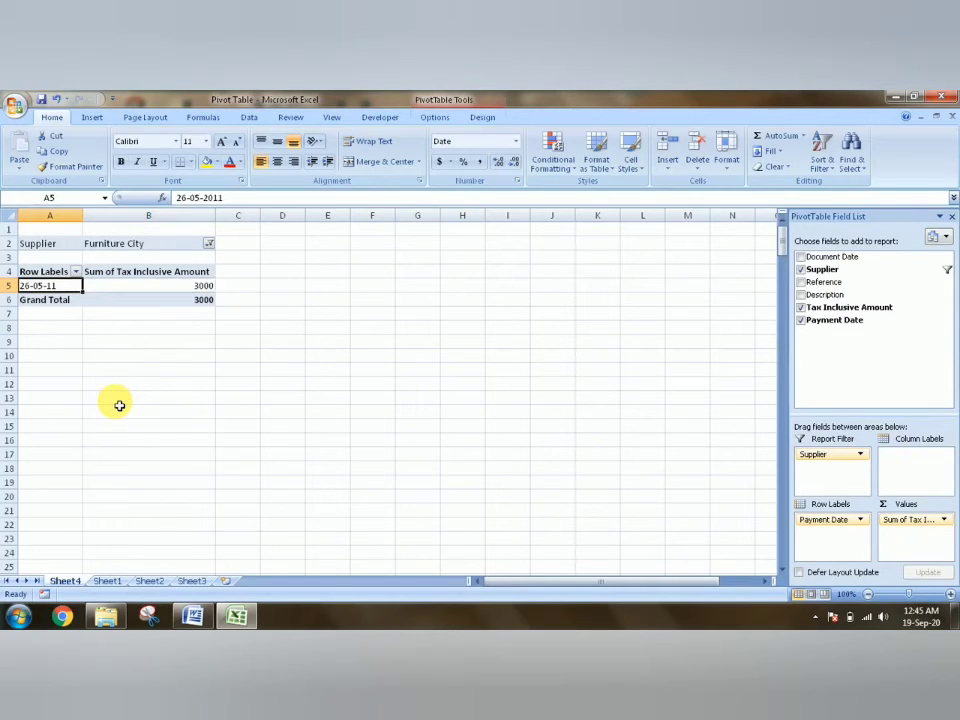
{"action": "key", "text": "Right"}
{"action": "key", "text": "Right"}
{"action": "key", "text": "Left"}
{"action": "key", "text": "Left"}
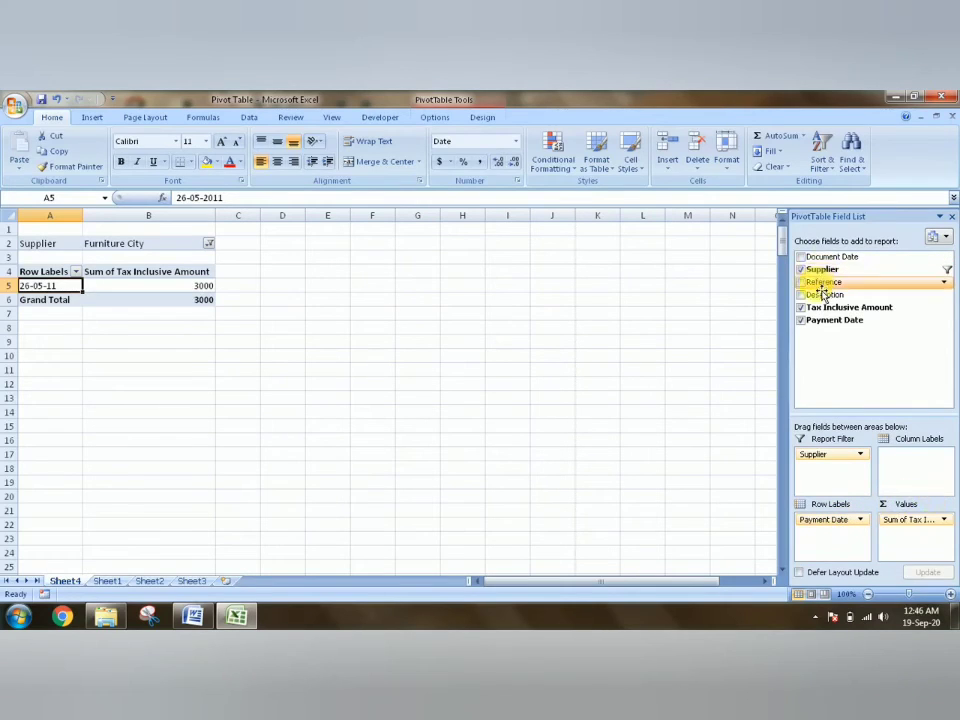
- Add Description as the PivotTable's column labels and include City Lodge and EAG Brokers alongside Furniture City in the Supplier filter
{"action": "left_click_drag", "start_coordinate": [820, 299], "coordinate": [912, 463]}
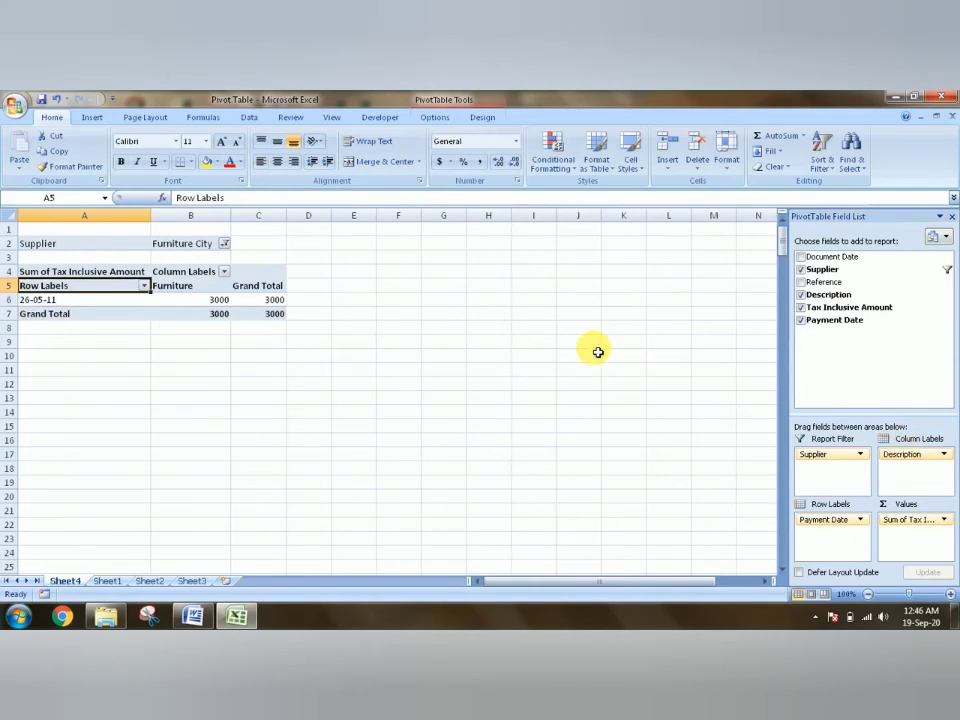
{"action": "left_click", "coordinate": [186, 287]}
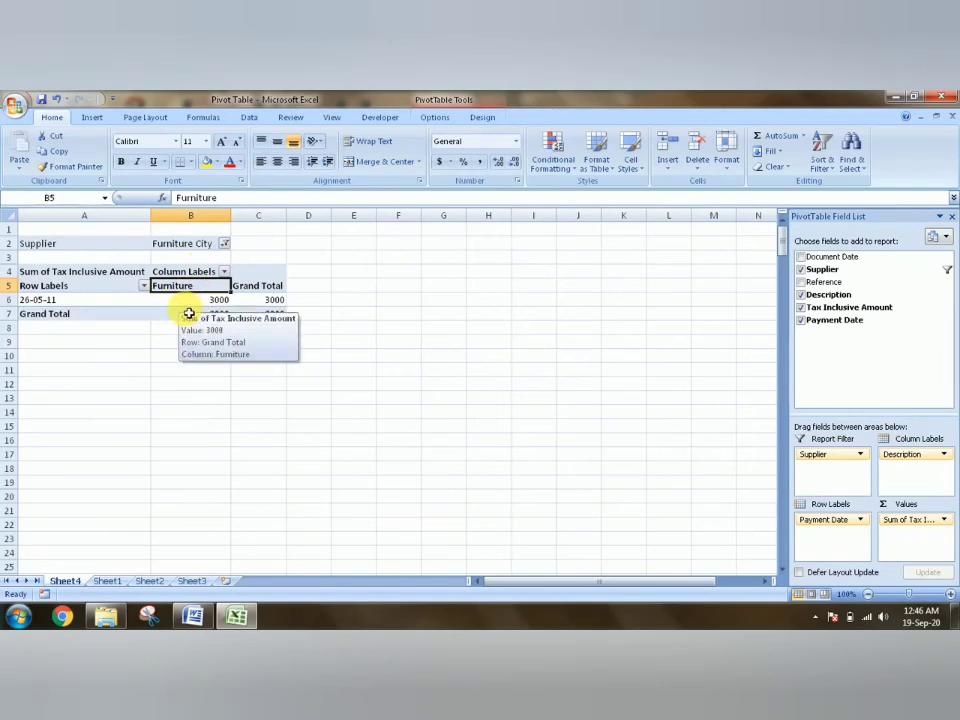
{"action": "left_click", "coordinate": [224, 244]}
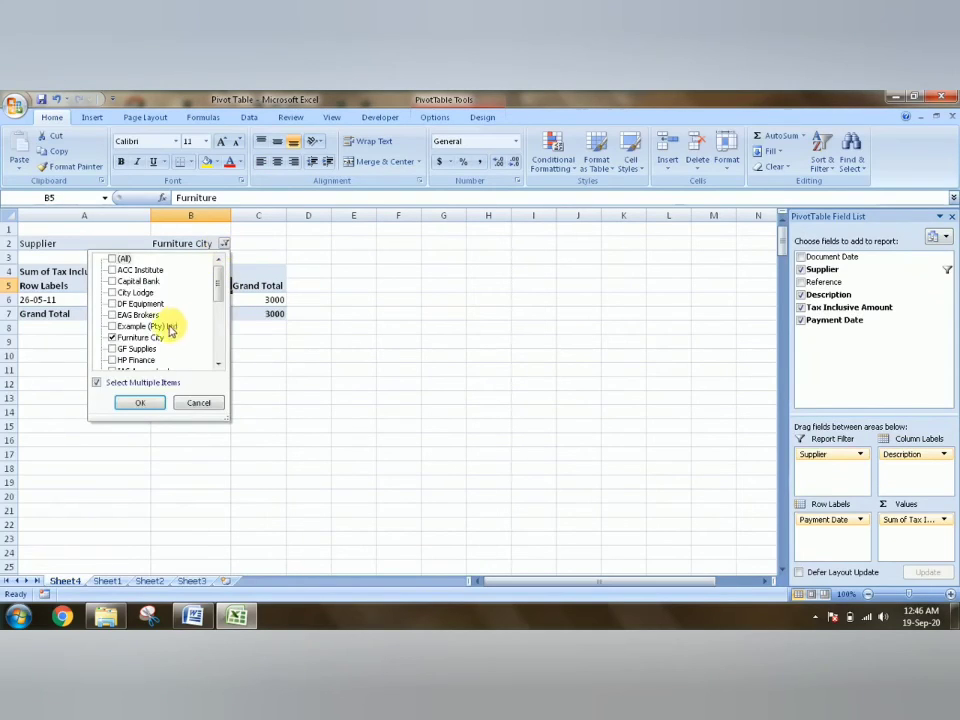
{"action": "left_click", "coordinate": [115, 315]}
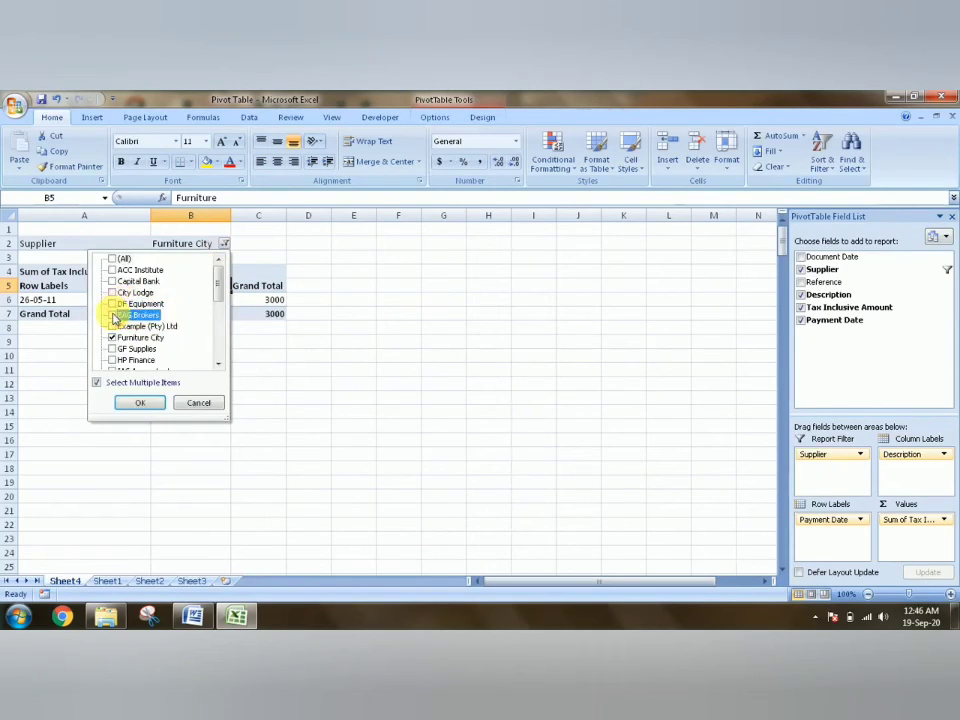
{"action": "left_click", "coordinate": [113, 292]}
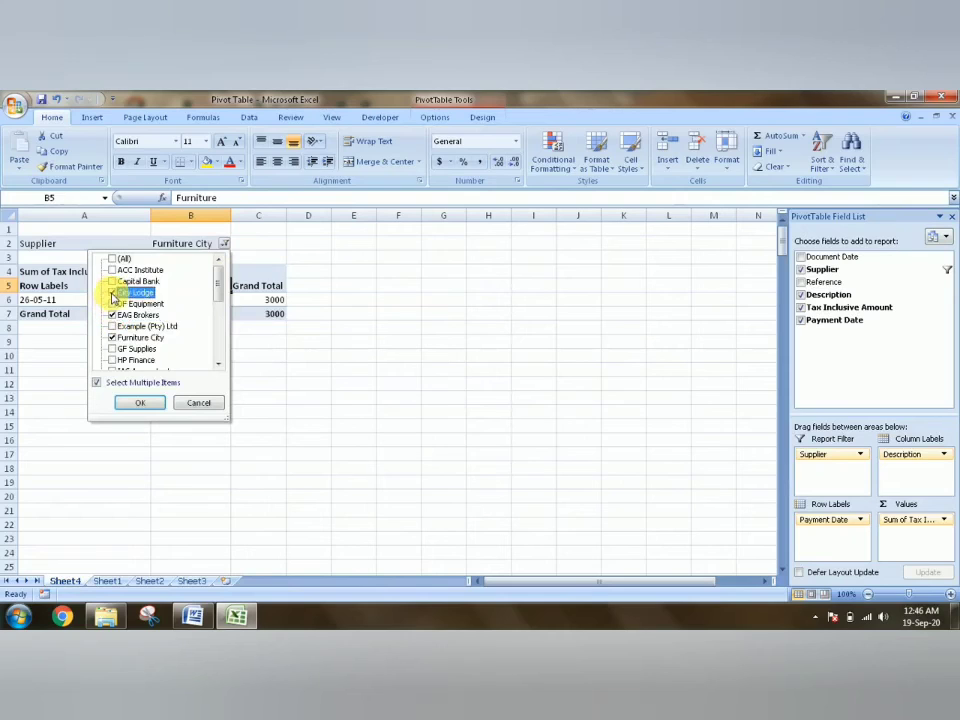
{"action": "left_click", "coordinate": [139, 402]}
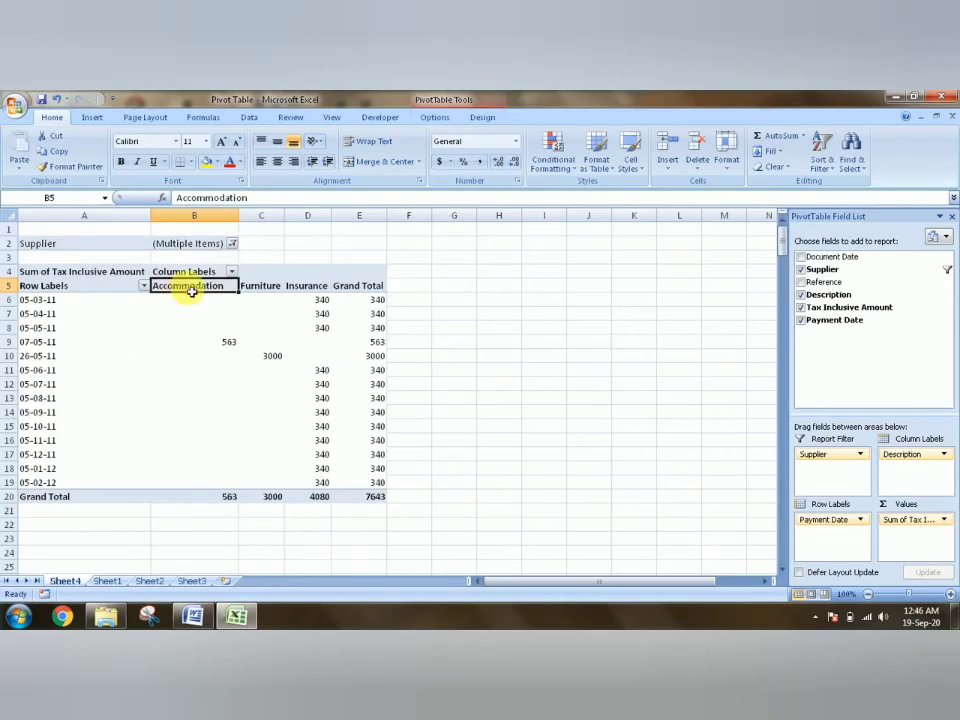
- Review the suppliers selected in the report filter and examine the amounts by payment date and description
{"action": "left_click", "coordinate": [232, 244]}
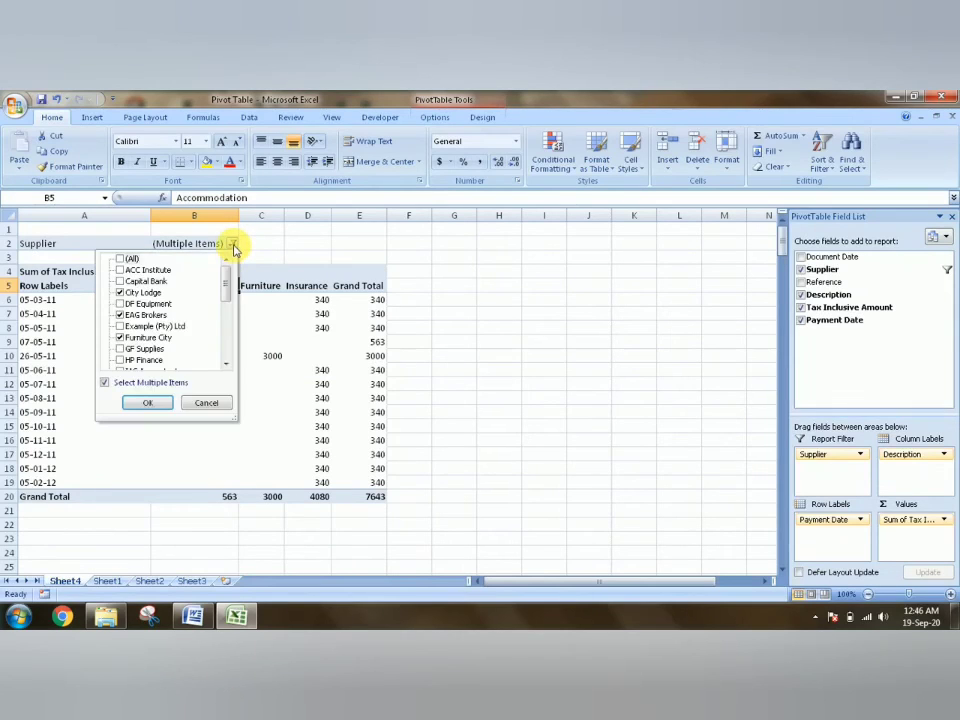
{"action": "left_click", "coordinate": [594, 307]}
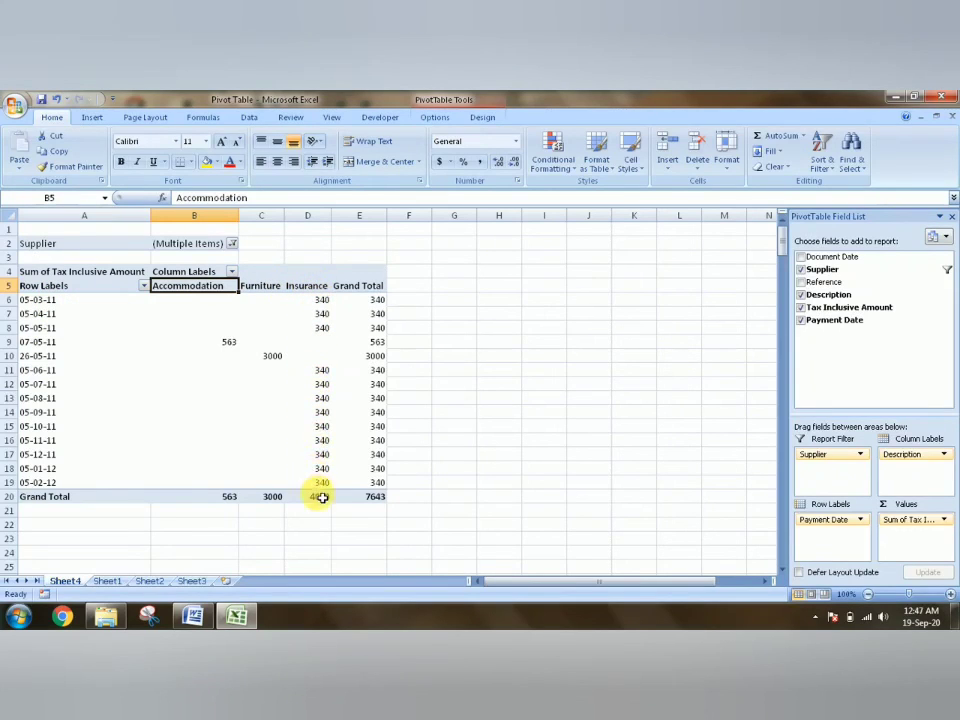
{"action": "left_click", "coordinate": [607, 397]}
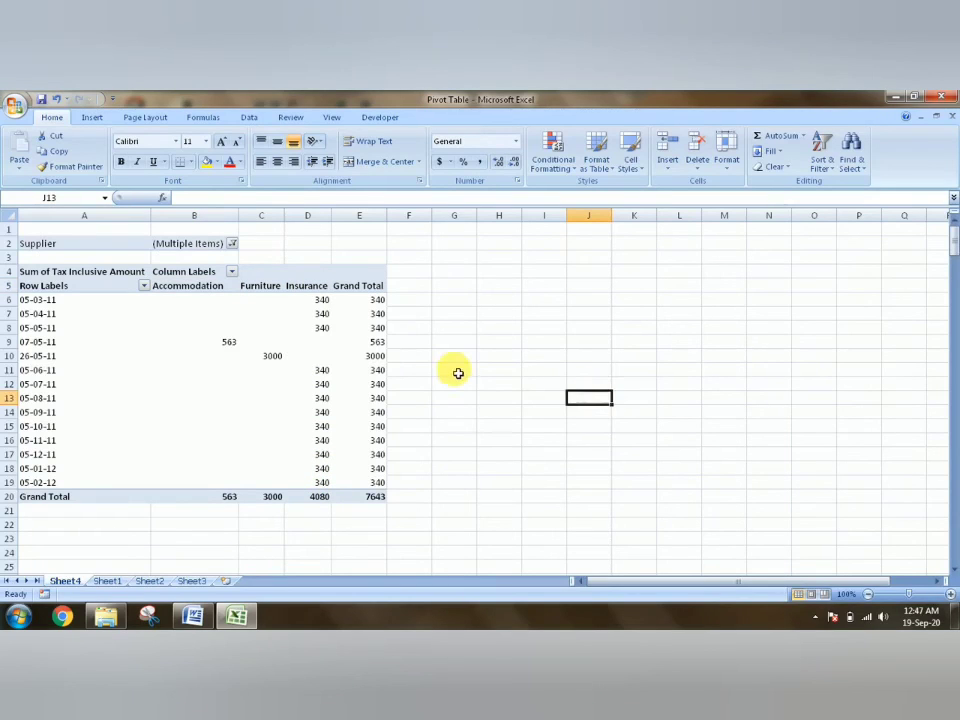
{"action": "left_click", "coordinate": [387, 358]}
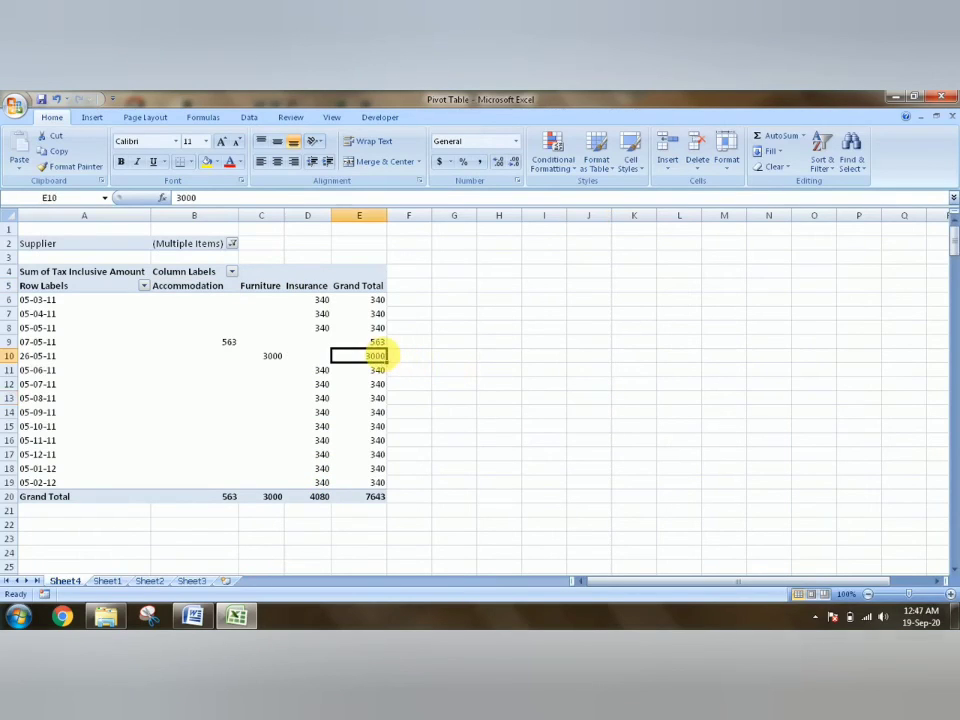